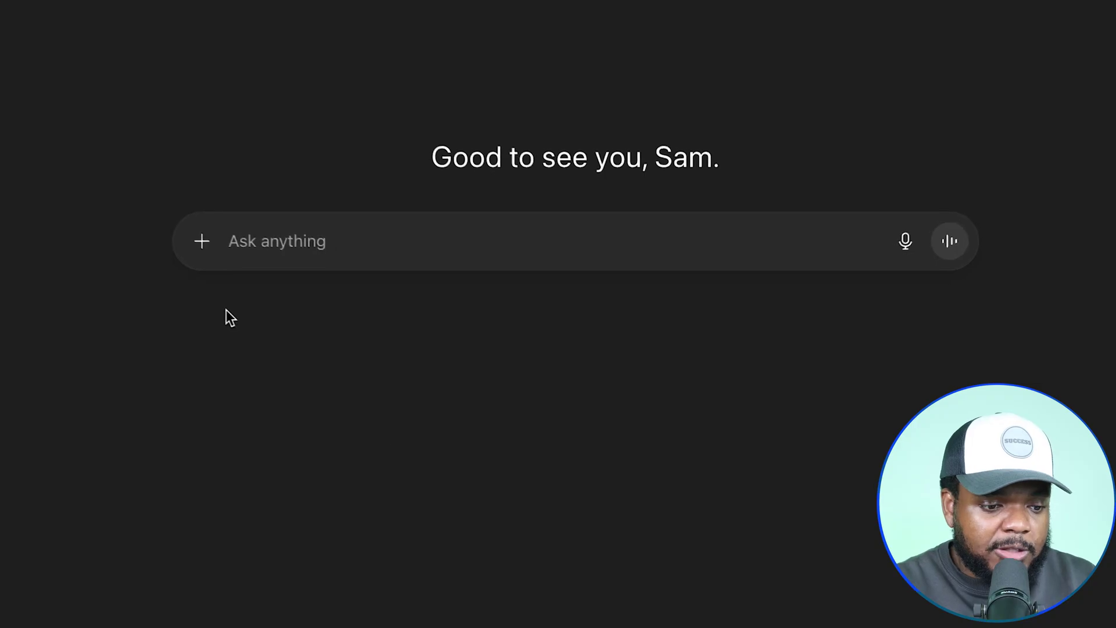
In agent mode, ask for 10 recently set up Shopify dropshipping stores already getting Google Search traffic, not well-known brands, selling simple products found on Aliexpress.
{"action": "left_click", "coordinate": [239, 259]}
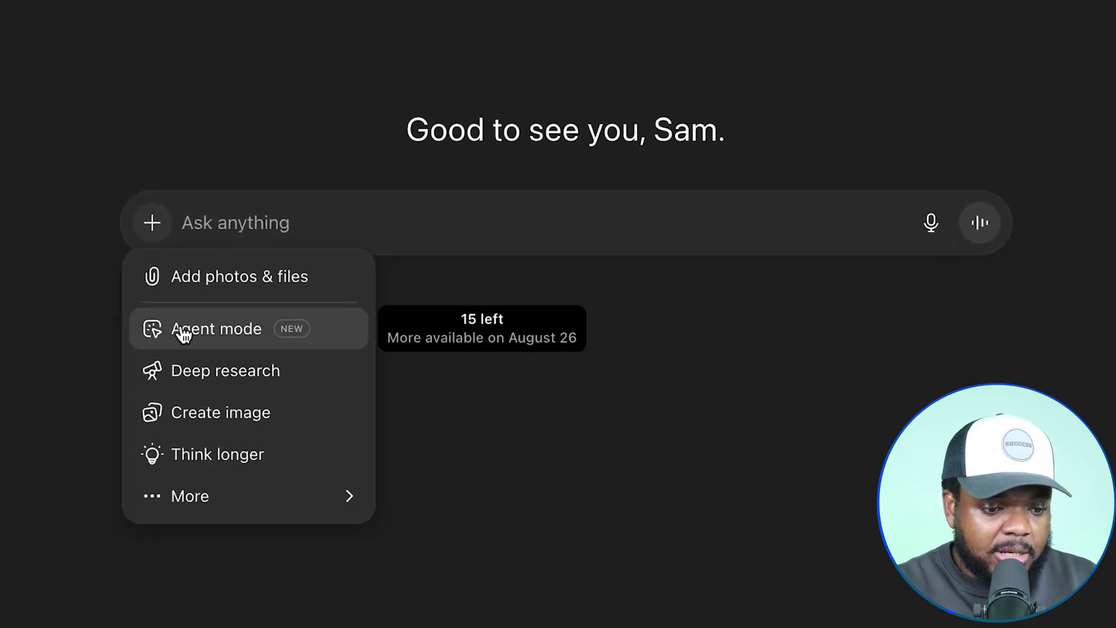
{"action": "left_click", "coordinate": [250, 338]}
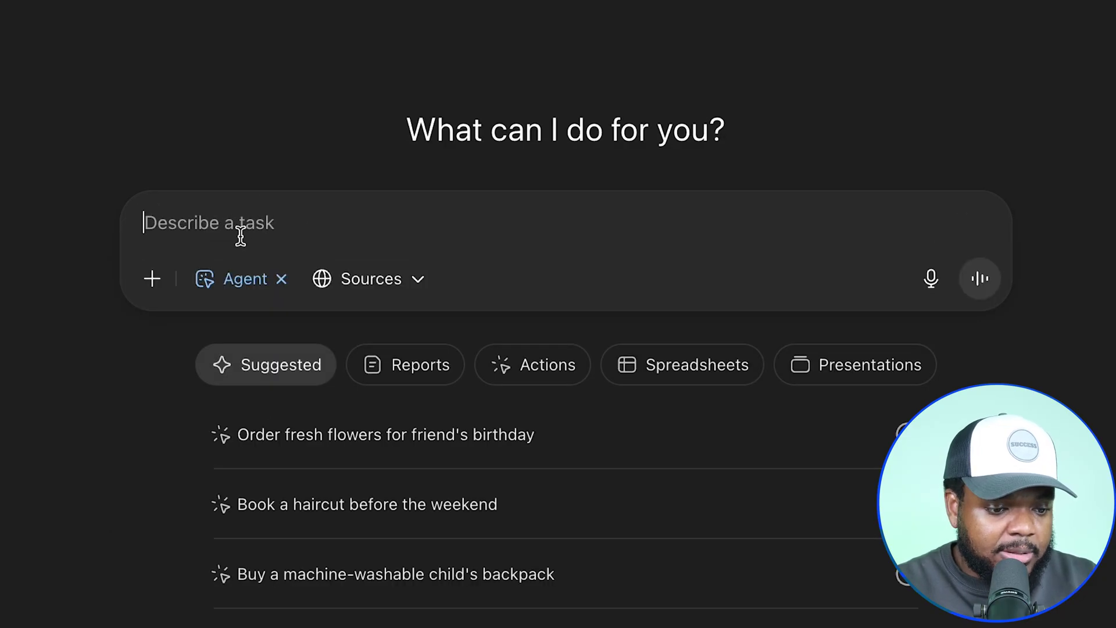
{"action": "left_click", "coordinate": [239, 209]}
{"action": "type", "text": "I want you to scan the internet and find me 10 Dropshipping stores using Shopify that have recently been set up but yet they are already getting traffic from Google Search - ensure they are not big well known brands and dropshipping simple products that can be found on Aliexpress"}
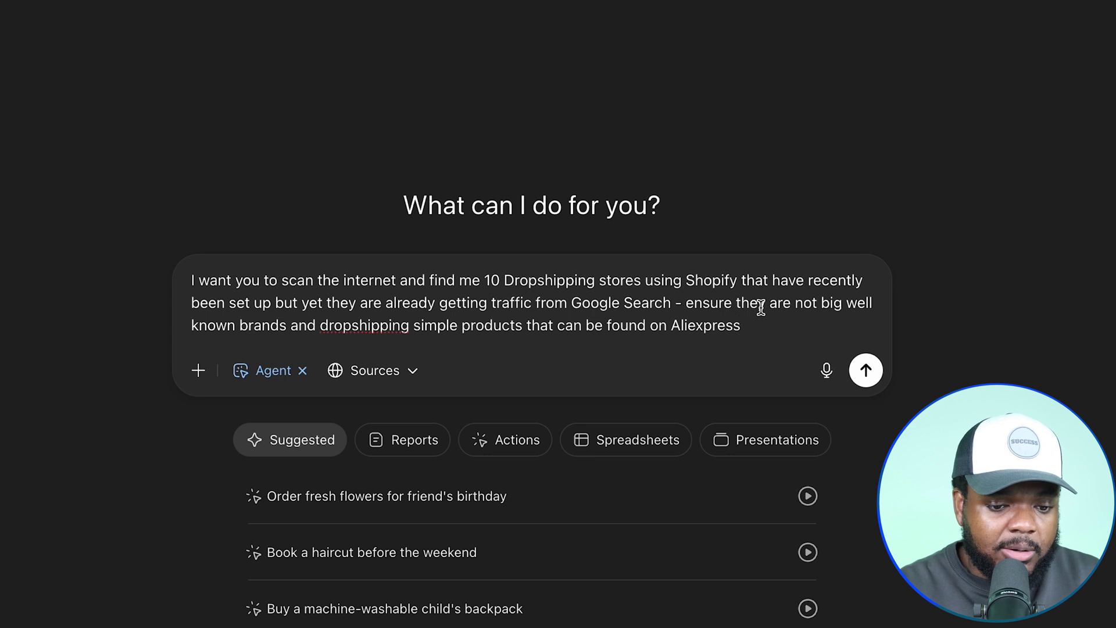
{"action": "left_click", "coordinate": [875, 379]}
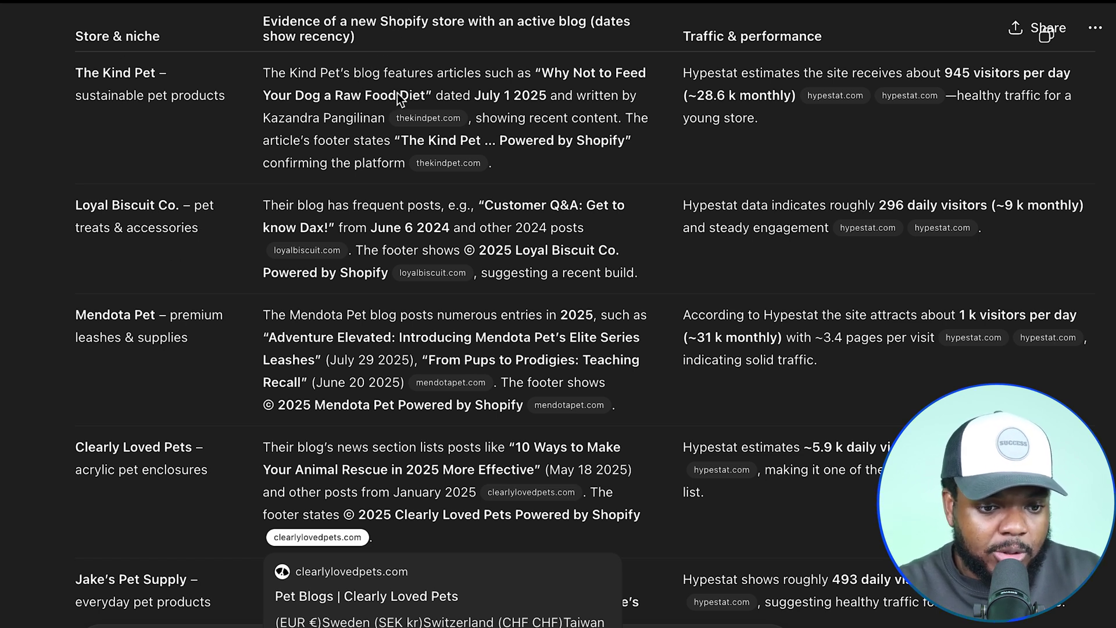
Examine the table of found stores, browse the Mendota Pet product collection and check that store's monthly traffic figure.
{"action": "mouse_move", "coordinate": [433, 272]}
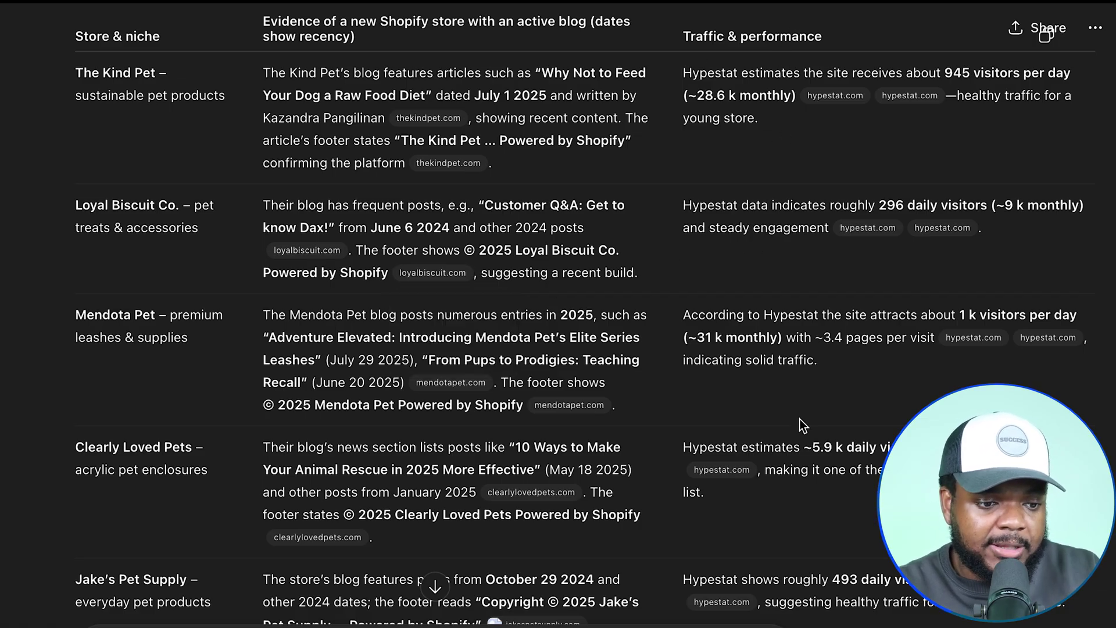
{"action": "scroll", "coordinate": [800, 419], "scroll_direction": "down", "scroll_amount": 1}
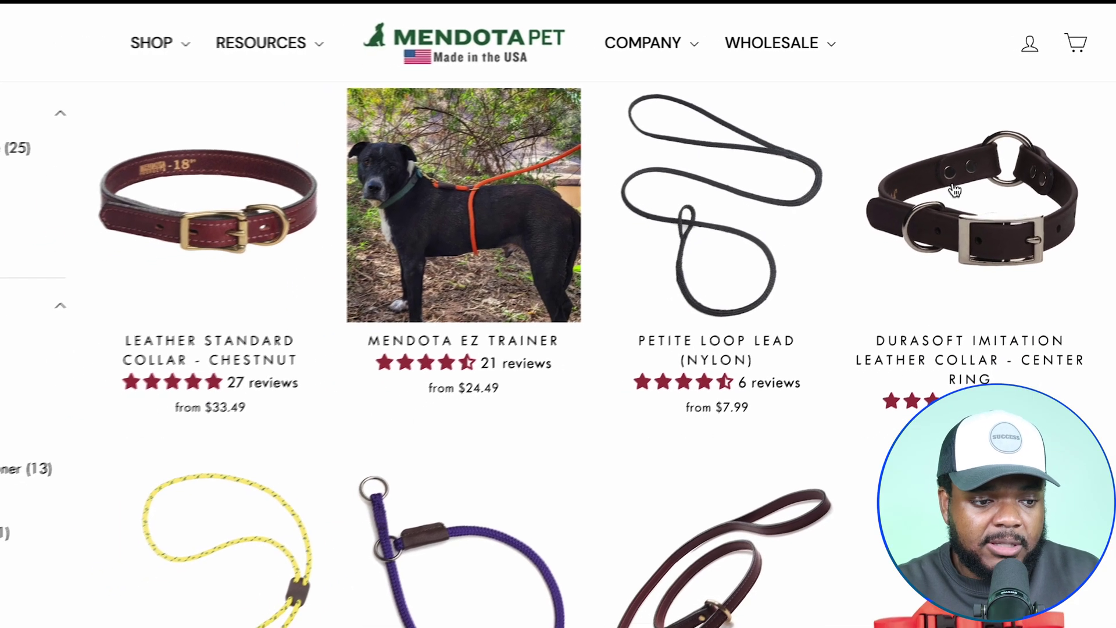
{"action": "scroll", "coordinate": [955, 190], "scroll_direction": "down", "scroll_amount": 2}
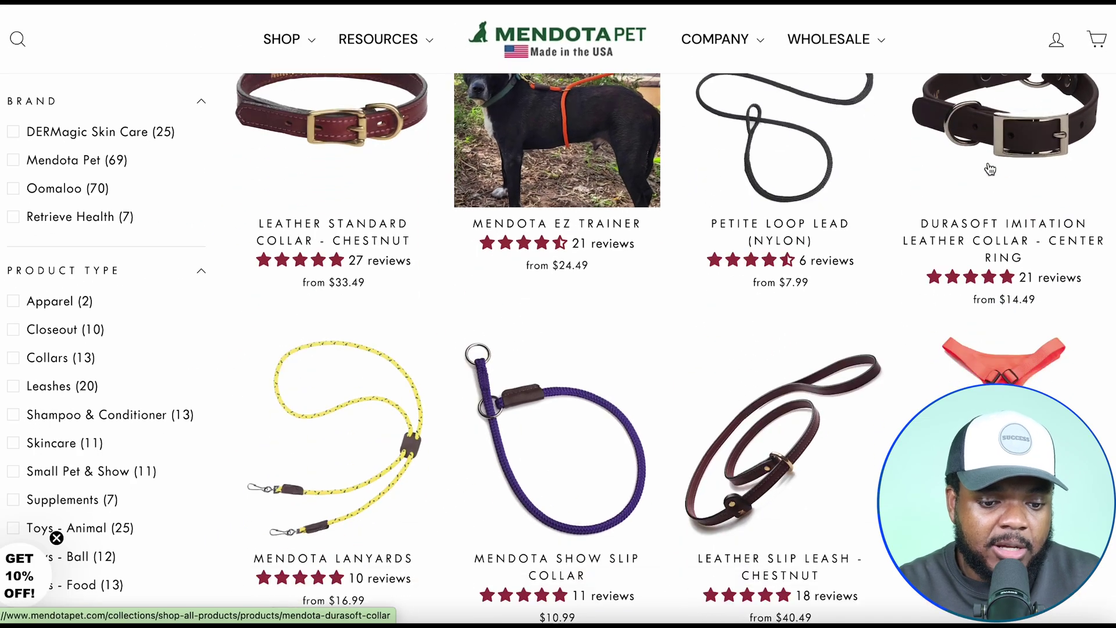
{"action": "scroll", "coordinate": [990, 169], "scroll_direction": "down", "scroll_amount": 7}
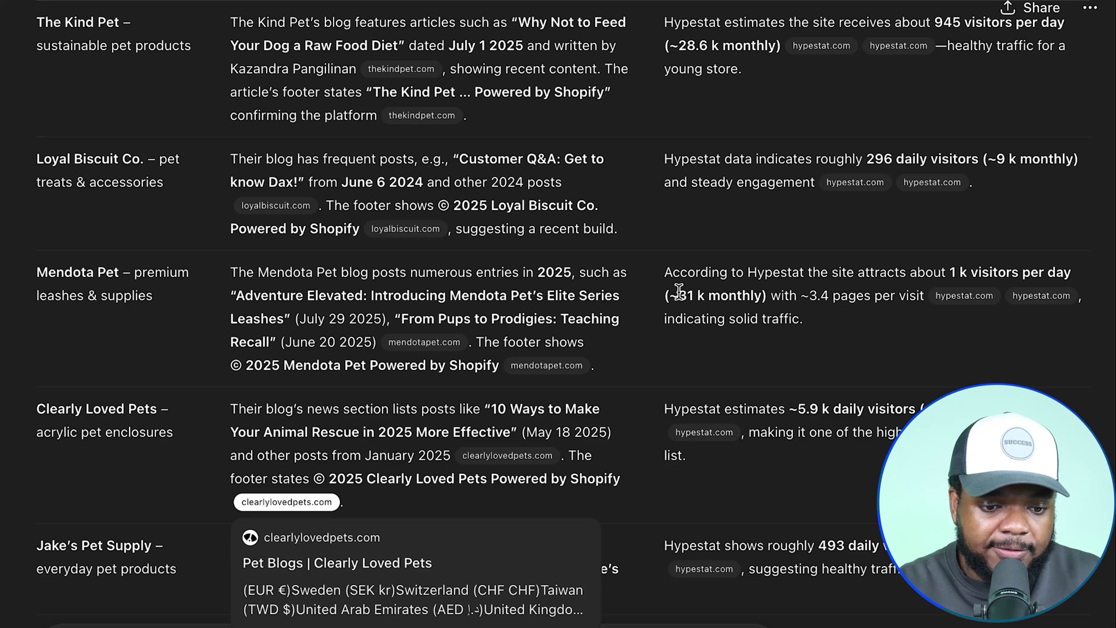
{"action": "left_click_drag", "start_coordinate": [679, 290], "coordinate": [711, 290]}
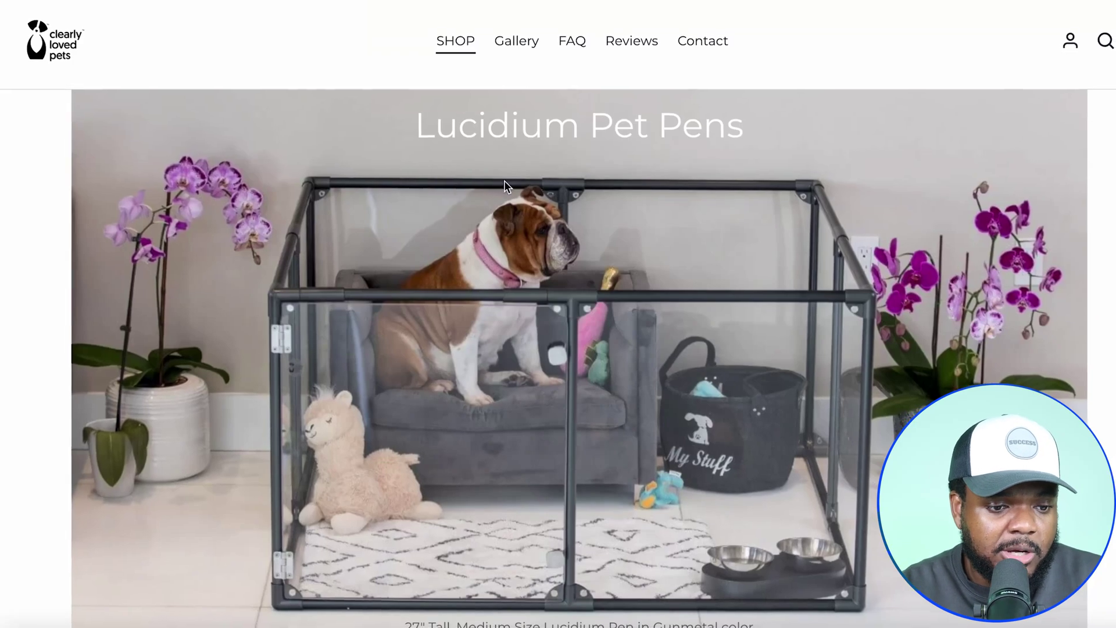
Look through the Clearly Loved Pets shop page, from the pet pen products down to the site footer.
{"action": "scroll", "coordinate": [657, 231], "scroll_direction": "down", "scroll_amount": 1}
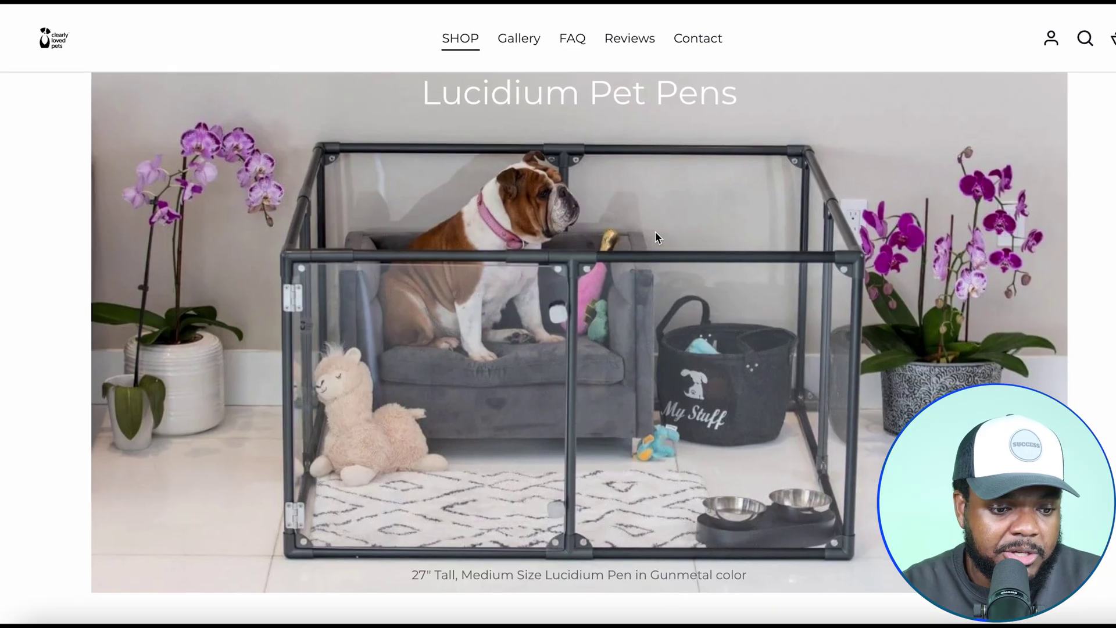
{"action": "scroll", "coordinate": [574, 361], "scroll_direction": "down", "scroll_amount": 6}
{"action": "mouse_move", "coordinate": [532, 396]}
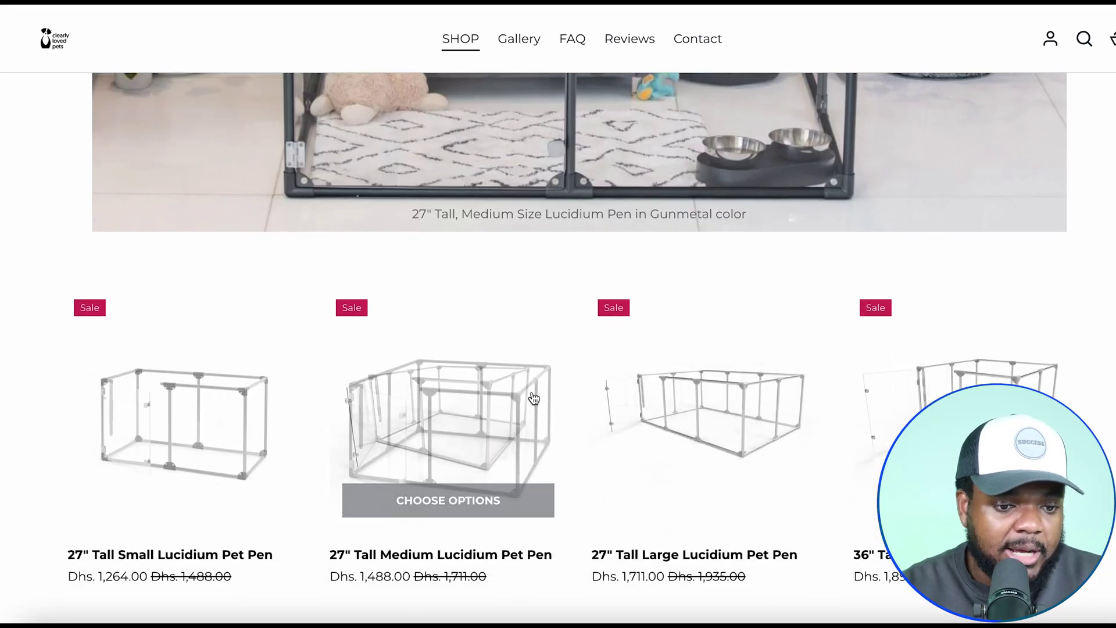
{"action": "scroll", "coordinate": [533, 397], "scroll_direction": "down", "scroll_amount": 15}
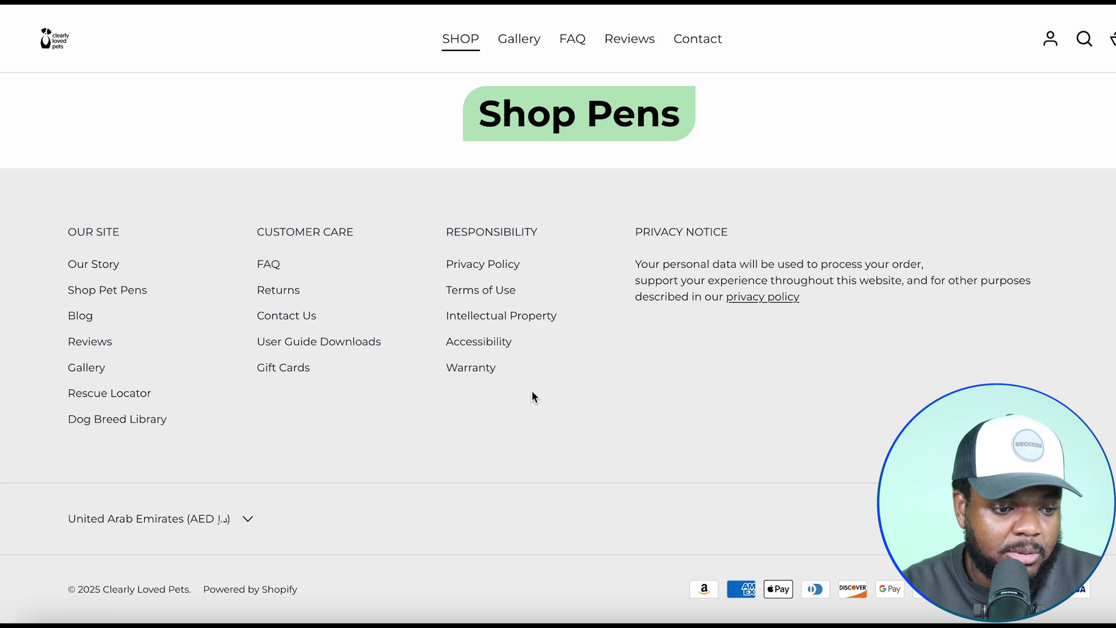
Open the Clearly Loved Pets blog and look over its published articles and their dates.
{"action": "left_click", "coordinate": [81, 318]}
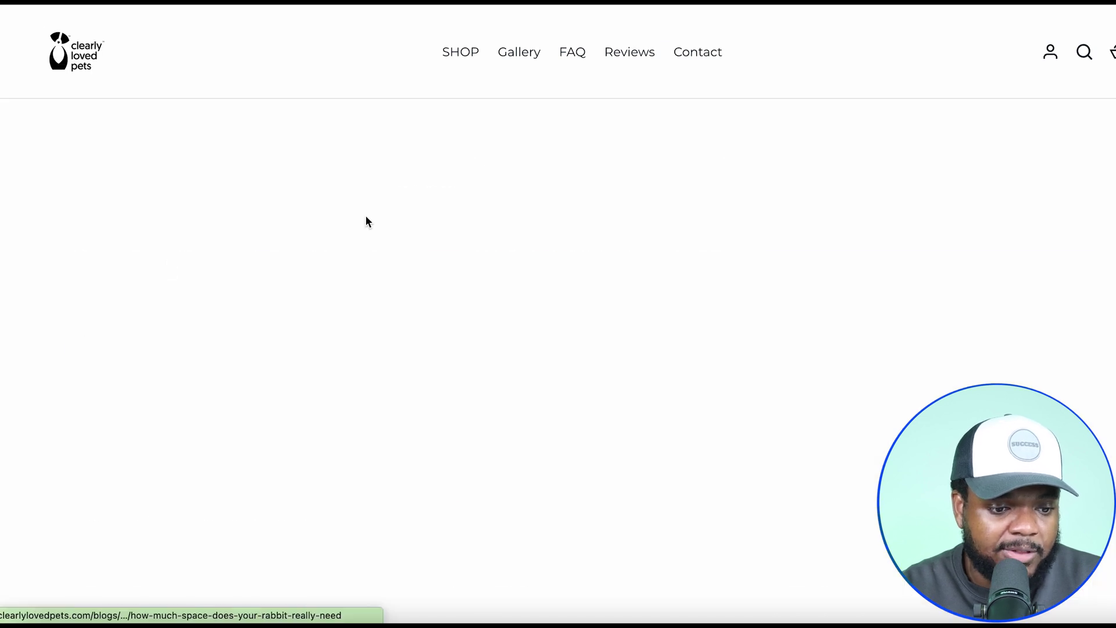
{"action": "scroll", "coordinate": [1079, 164], "scroll_direction": "down", "scroll_amount": 8}
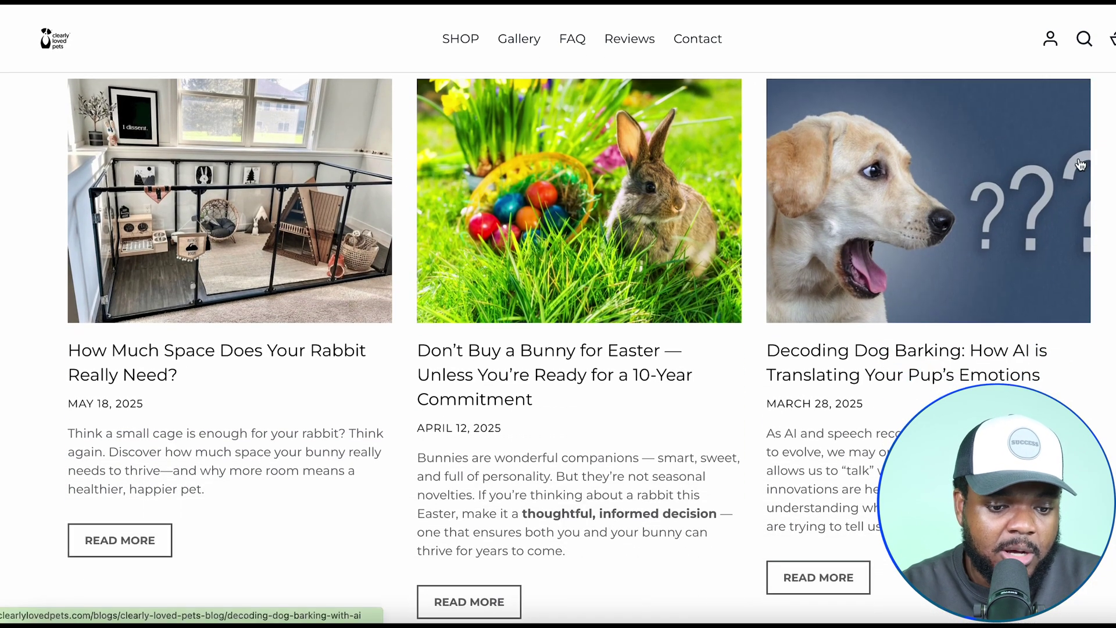
{"action": "scroll", "coordinate": [1079, 164], "scroll_direction": "down", "scroll_amount": 2}
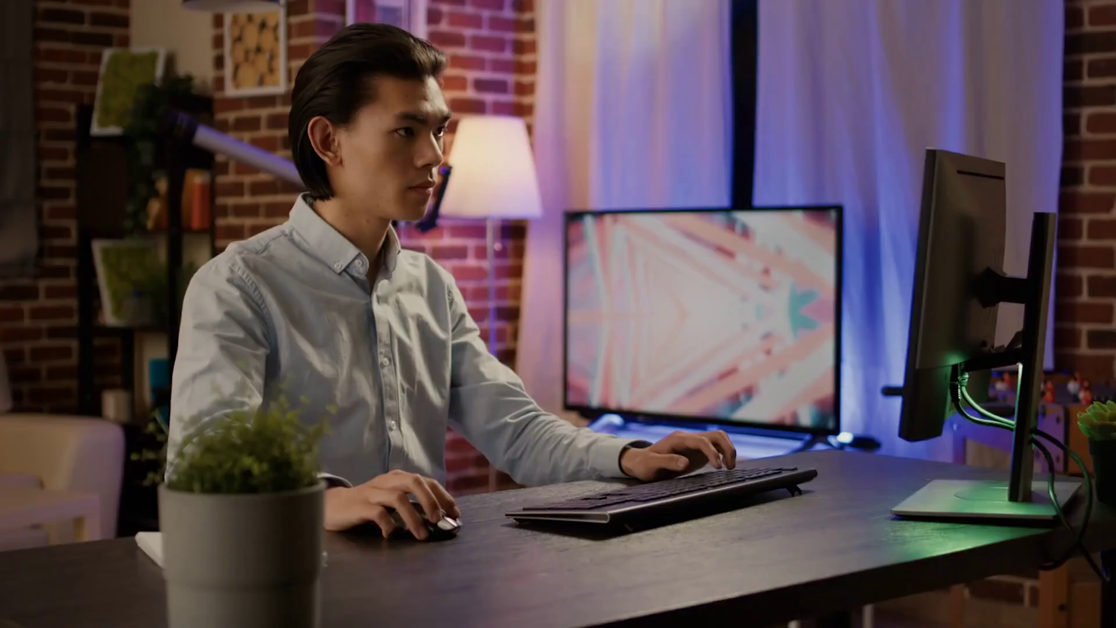
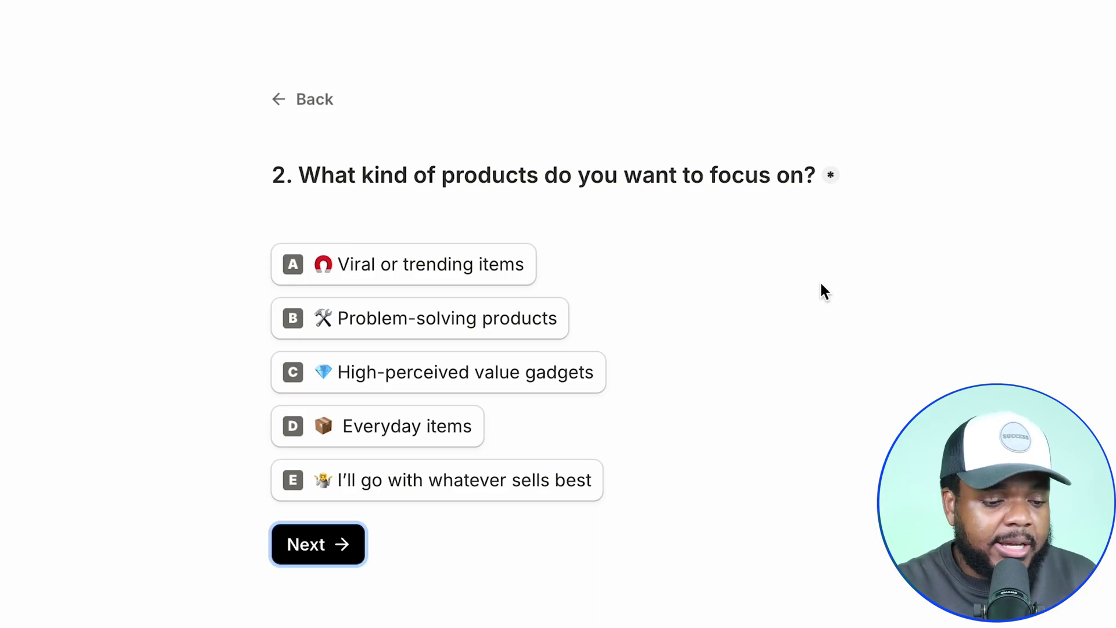
Answer the quiz with "Everyday items" as product focus and "I'll use AI to scale and publish fast" for weekly blog articles.
{"action": "left_click", "coordinate": [327, 440]}
{"action": "left_click", "coordinate": [312, 552]}
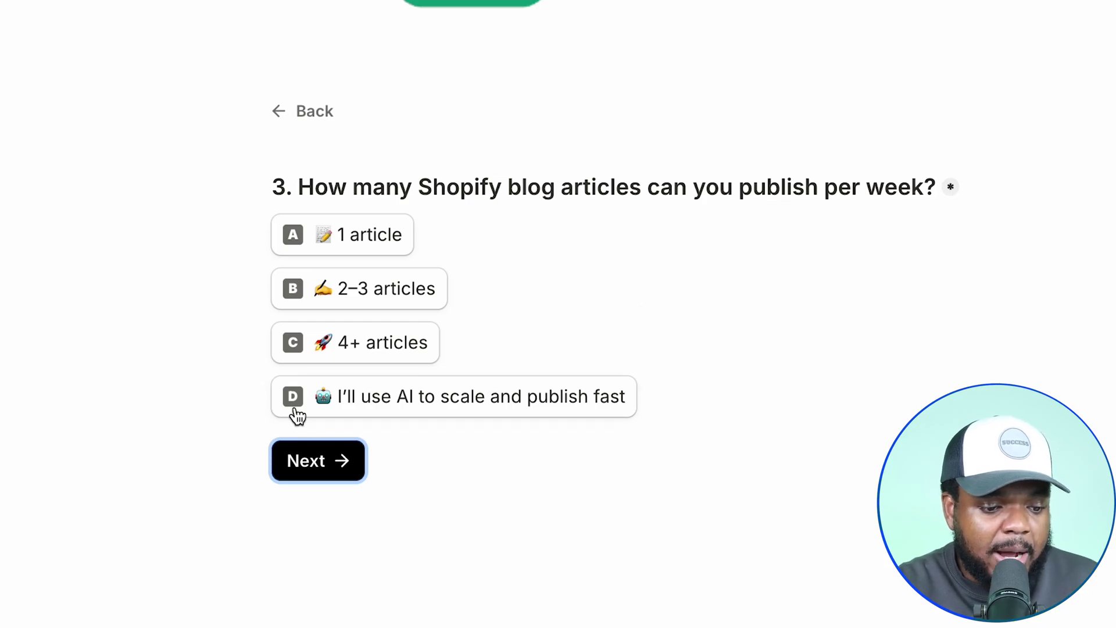
{"action": "left_click", "coordinate": [394, 411]}
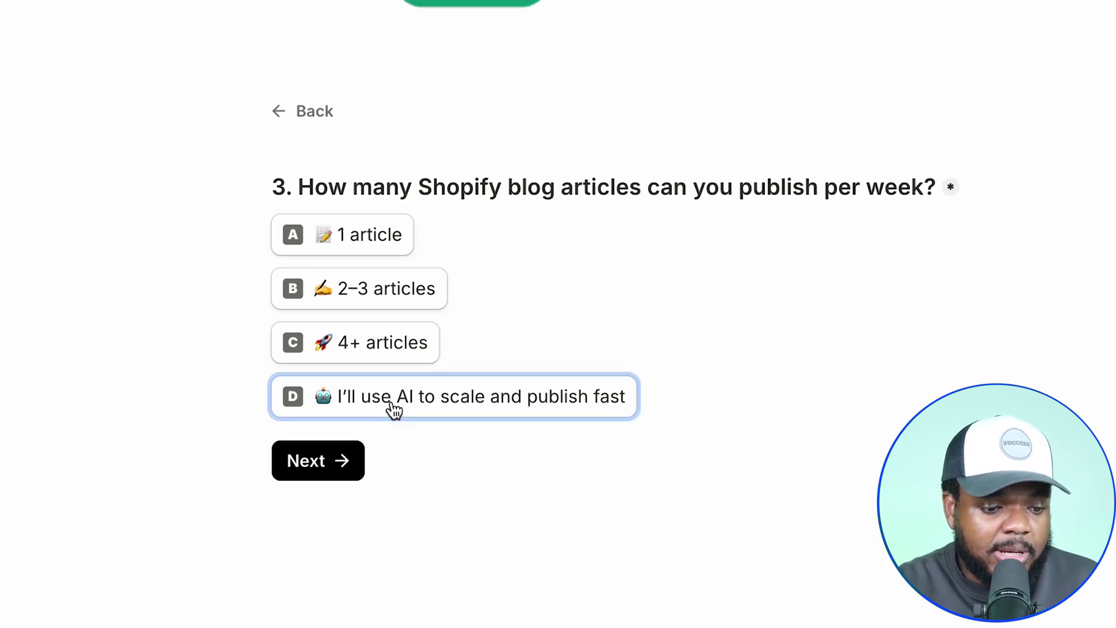
{"action": "left_click", "coordinate": [319, 471]}
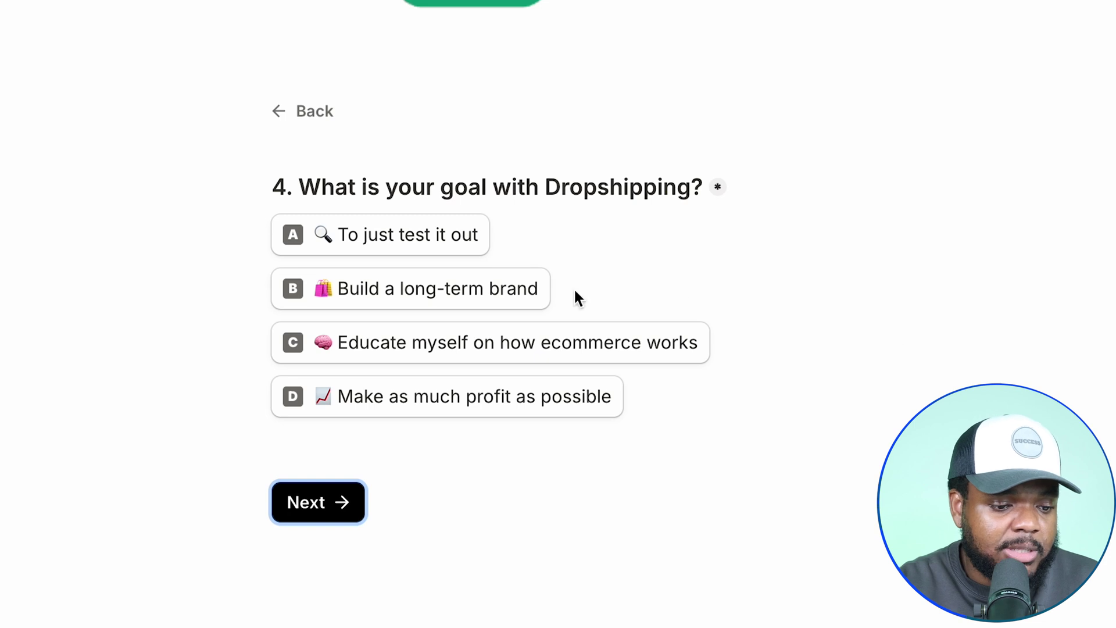
Set the dropshipping goal to "Build a long-term brand" and experience to "I've had success, now want SEO traffic", and submit the quiz.
{"action": "left_click", "coordinate": [357, 303]}
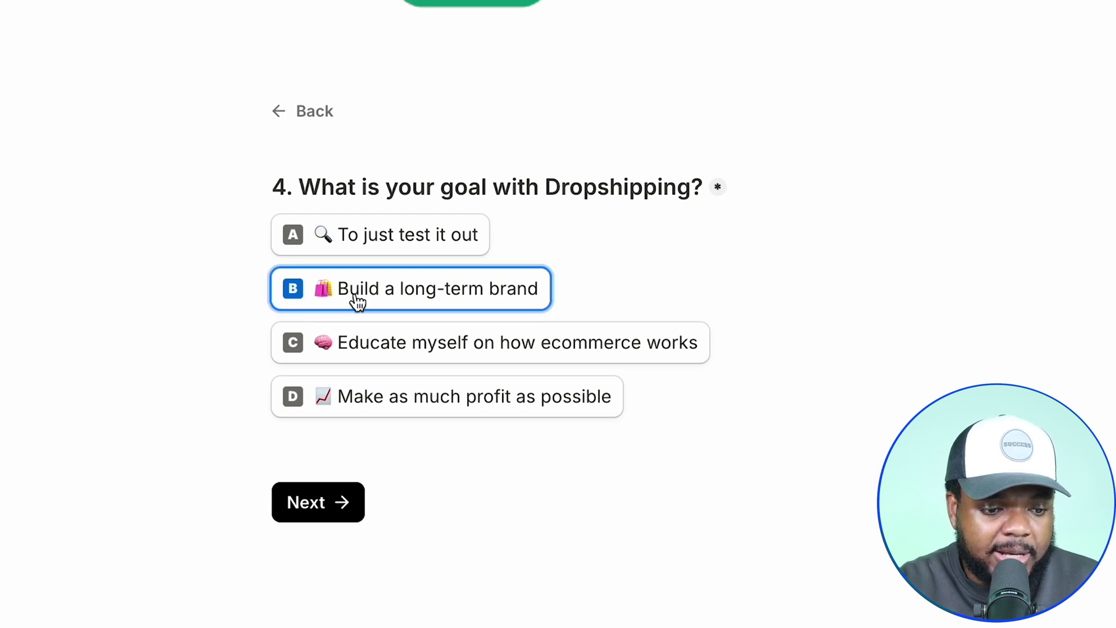
{"action": "left_click", "coordinate": [320, 506]}
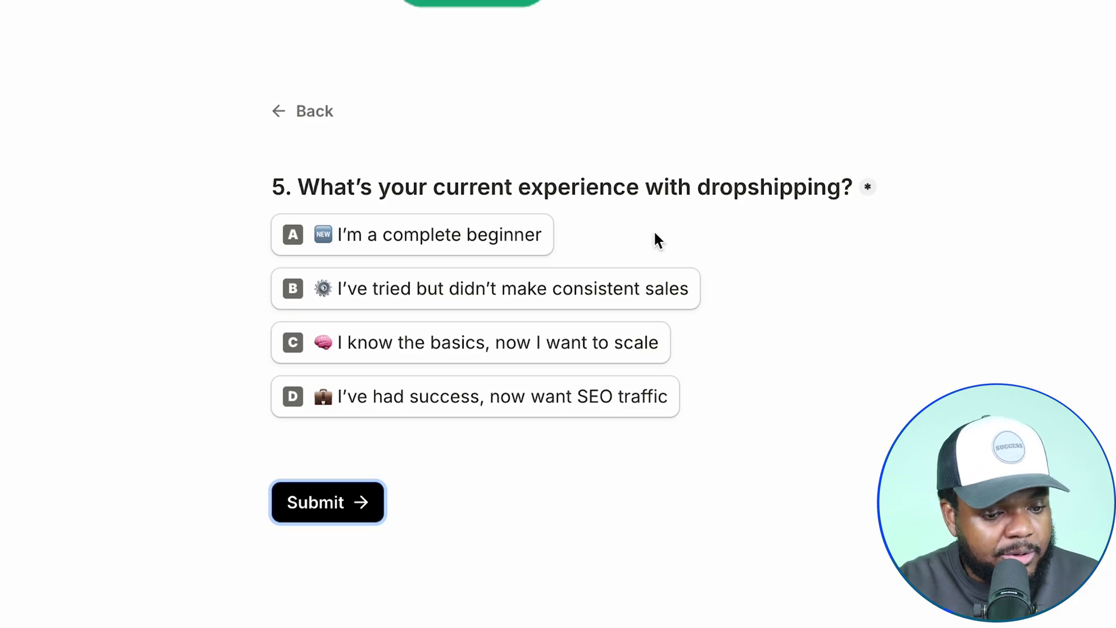
{"action": "left_click", "coordinate": [368, 412]}
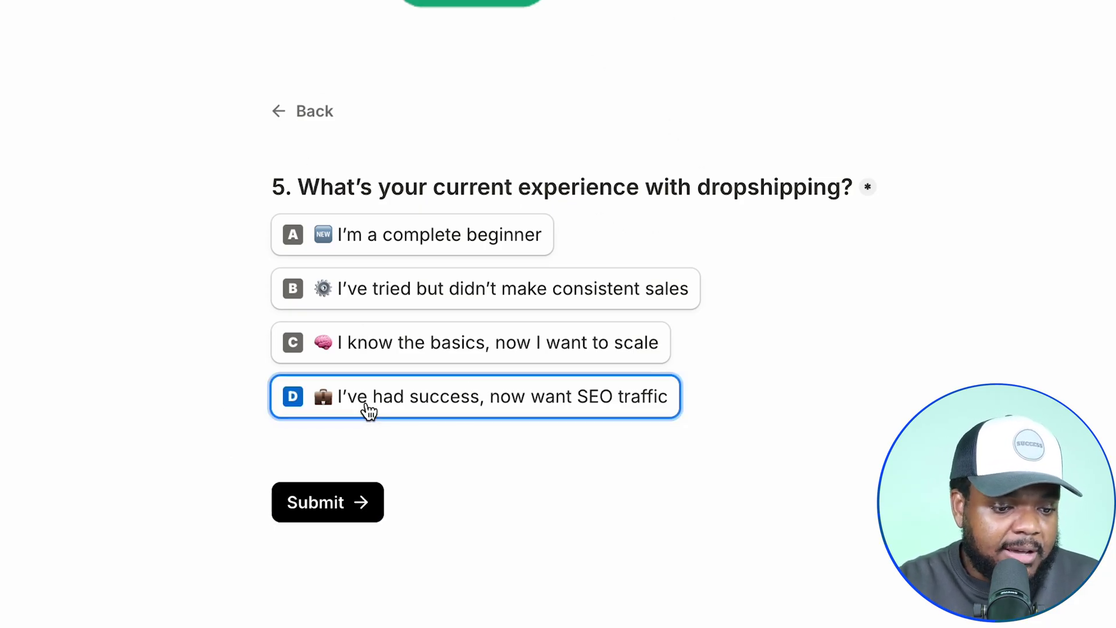
{"action": "left_click", "coordinate": [324, 514]}
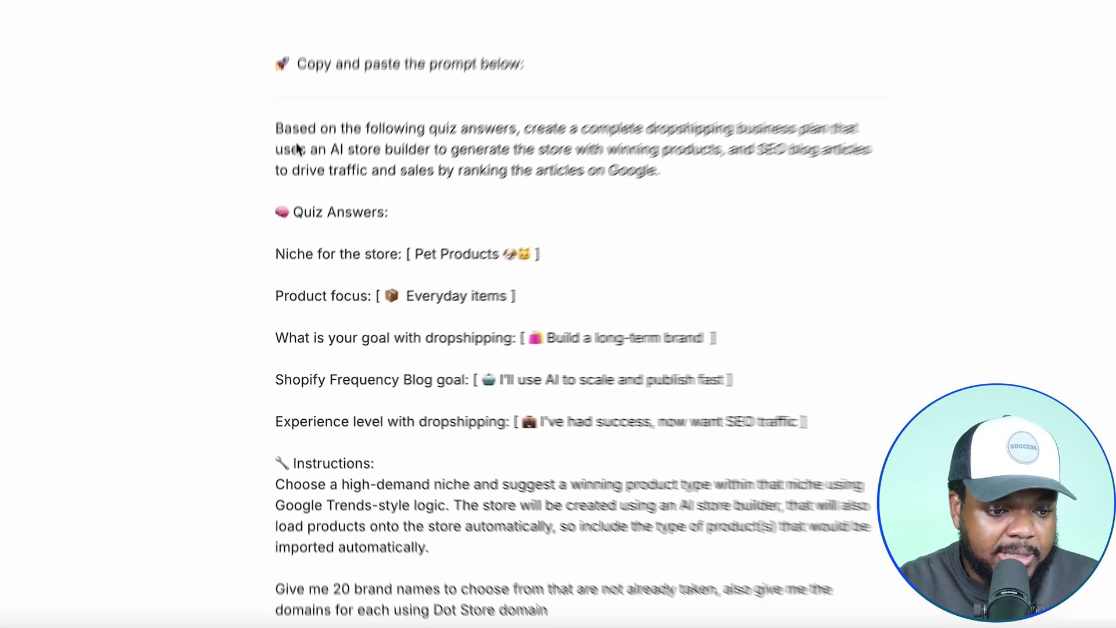
Copy the full generated business plan prompt, including its software links, and submit it in a new ChatGPT chat.
{"action": "left_click_drag", "start_coordinate": [278, 136], "coordinate": [698, 372]}
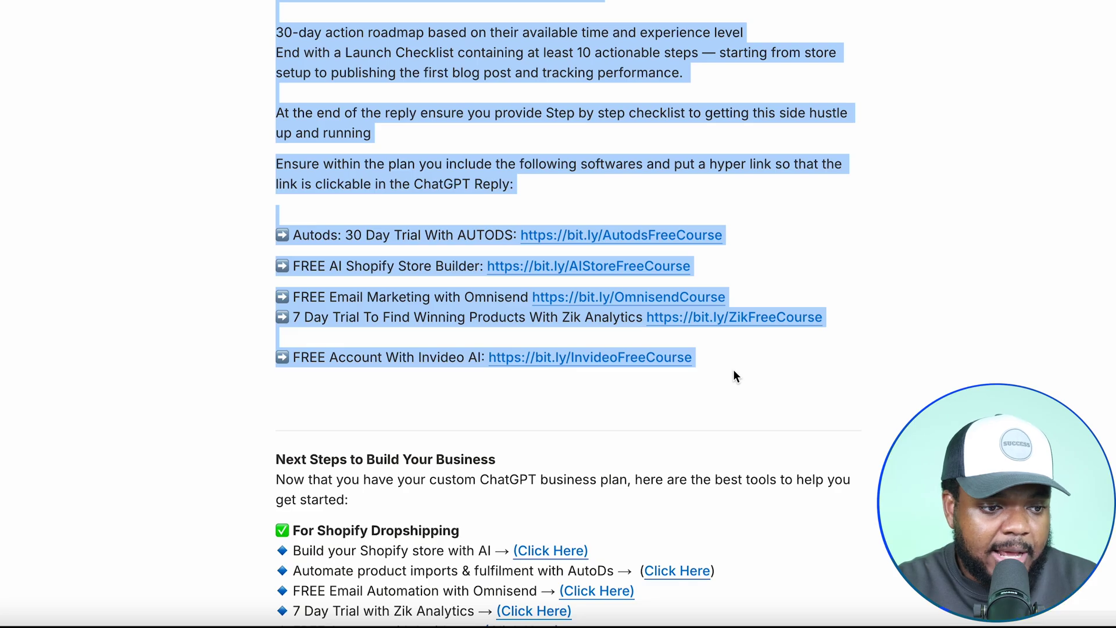
{"action": "scroll", "coordinate": [253, 200], "scroll_direction": "up", "scroll_amount": 1}
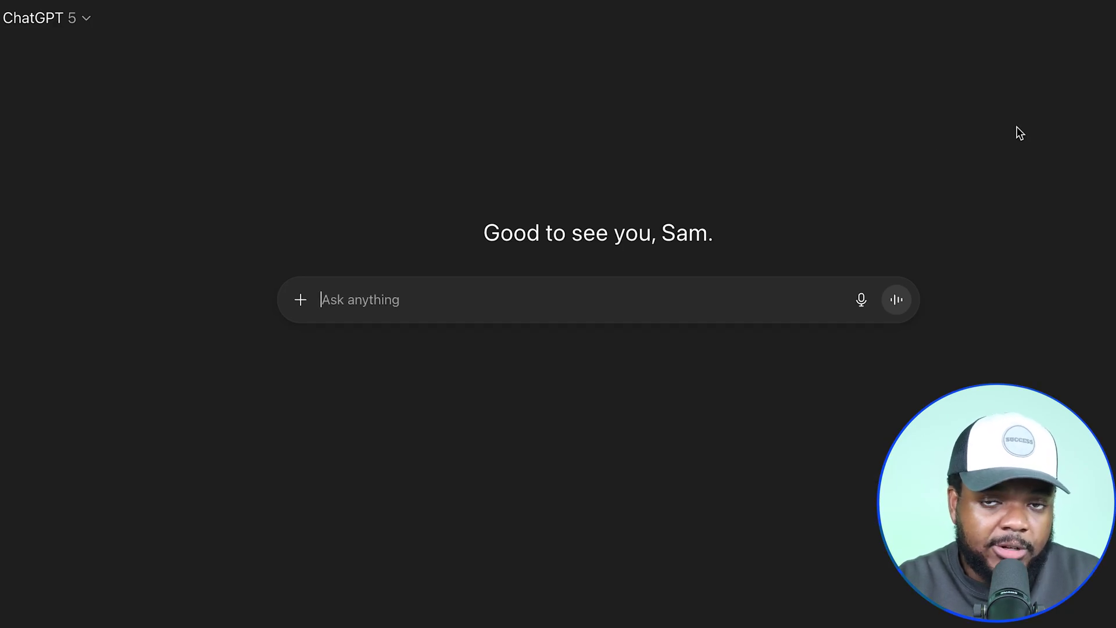
{"action": "key", "text": "ctrl+v"}
{"action": "scroll", "coordinate": [683, 417], "scroll_direction": "up", "scroll_amount": 15}
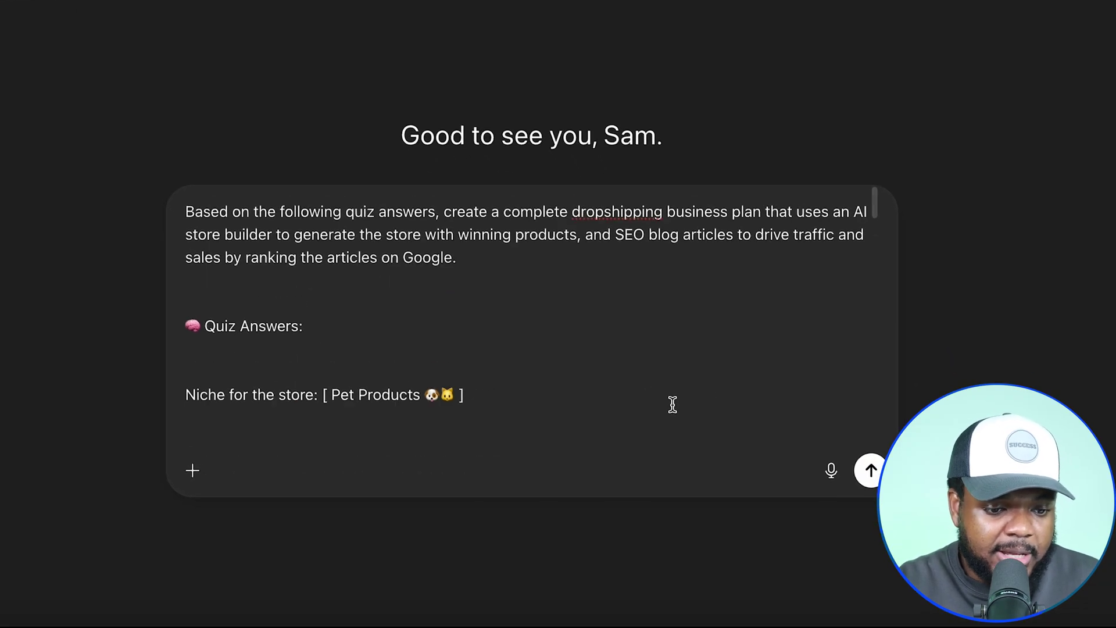
{"action": "left_click", "coordinate": [872, 473]}
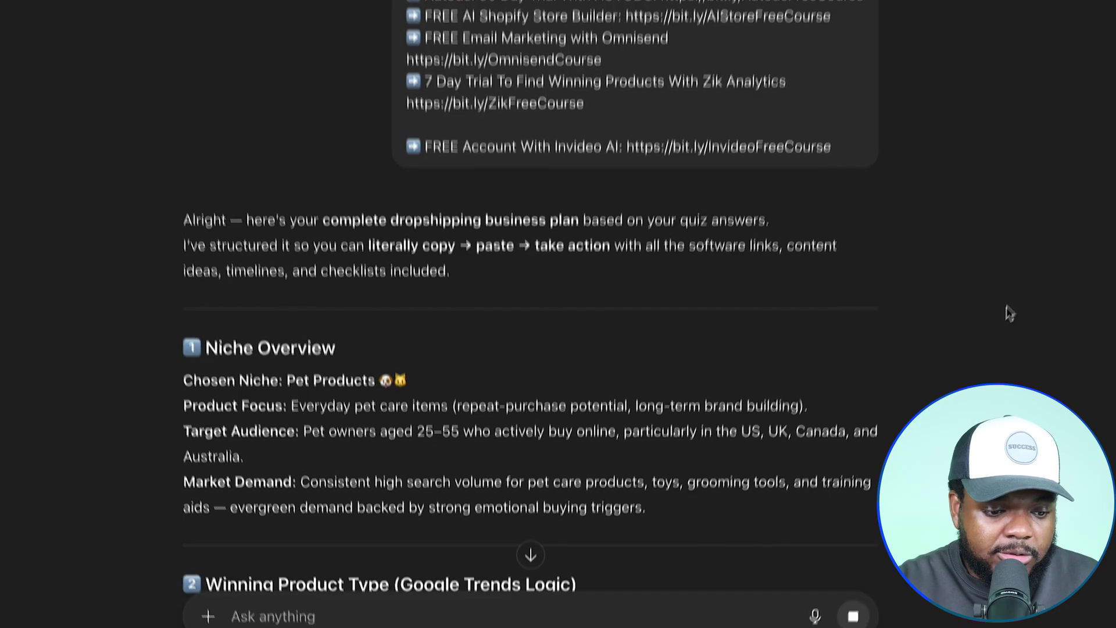
Read through the generated dropshipping plan, covering the niche overview, product type, store creation strategy, brand name ideas and weekly roadmap.
{"action": "scroll", "coordinate": [1000, 331], "scroll_direction": "down", "scroll_amount": 3}
{"action": "scroll", "coordinate": [992, 342], "scroll_direction": "down", "scroll_amount": 1}
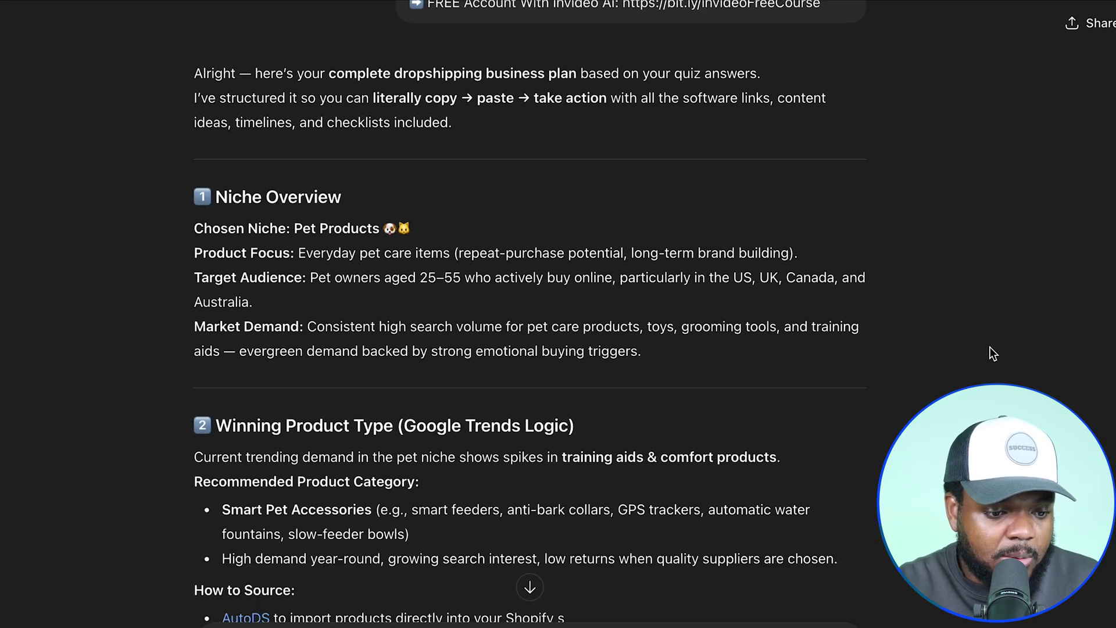
{"action": "scroll", "coordinate": [990, 347], "scroll_direction": "down", "scroll_amount": 1}
{"action": "scroll", "coordinate": [989, 346], "scroll_direction": "down", "scroll_amount": 3}
{"action": "scroll", "coordinate": [990, 346], "scroll_direction": "down", "scroll_amount": 1}
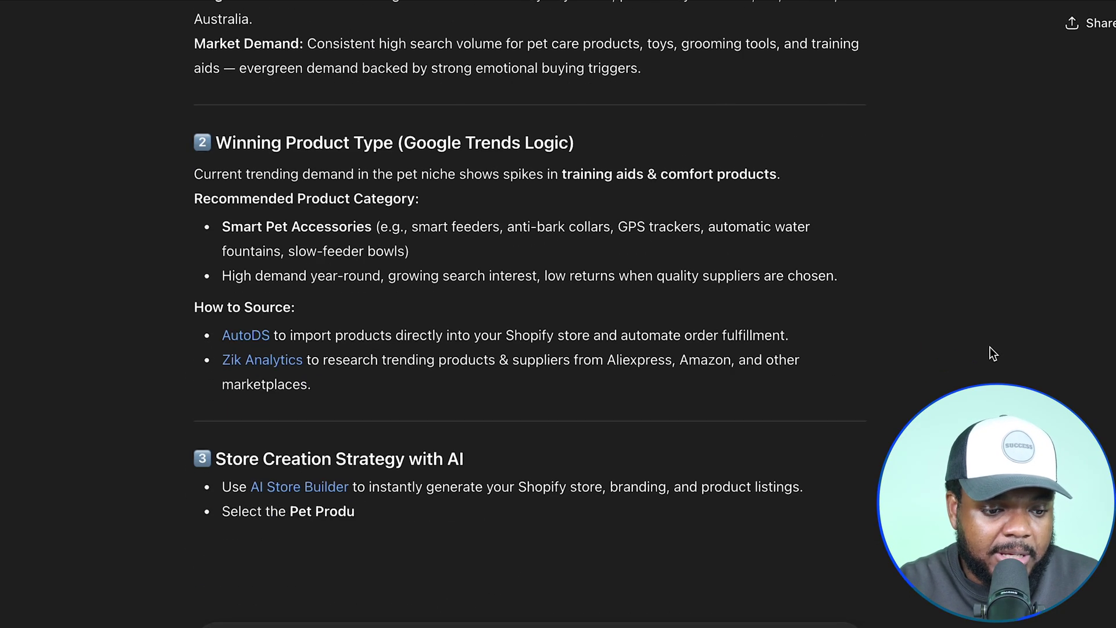
{"action": "scroll", "coordinate": [989, 347], "scroll_direction": "down", "scroll_amount": 3}
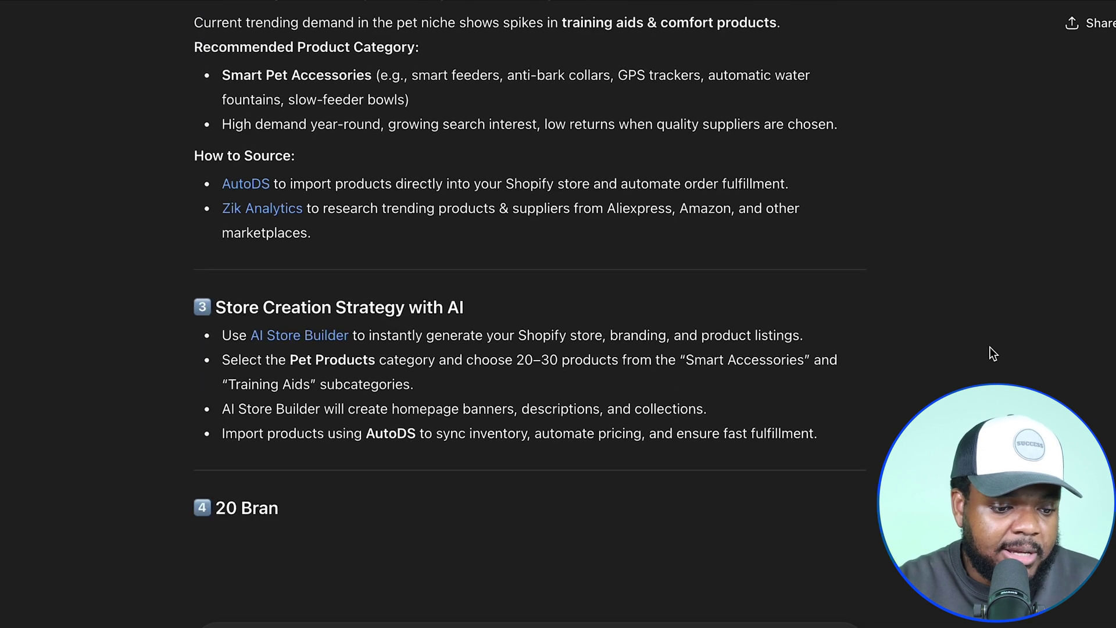
{"action": "scroll", "coordinate": [989, 347], "scroll_direction": "down", "scroll_amount": 3}
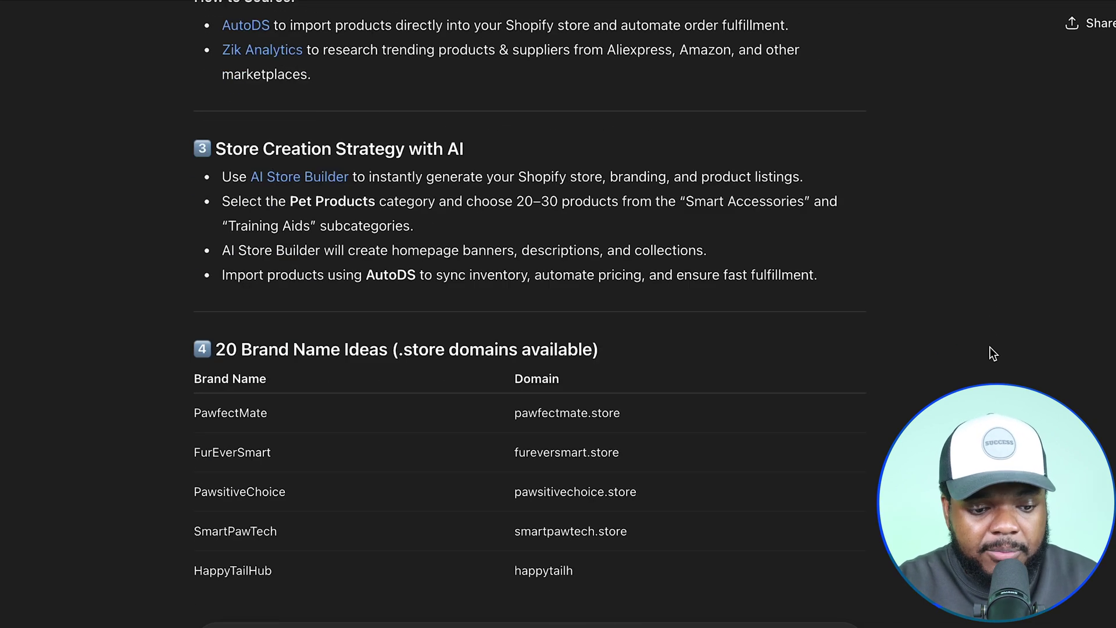
{"action": "scroll", "coordinate": [990, 347], "scroll_direction": "down", "scroll_amount": 3}
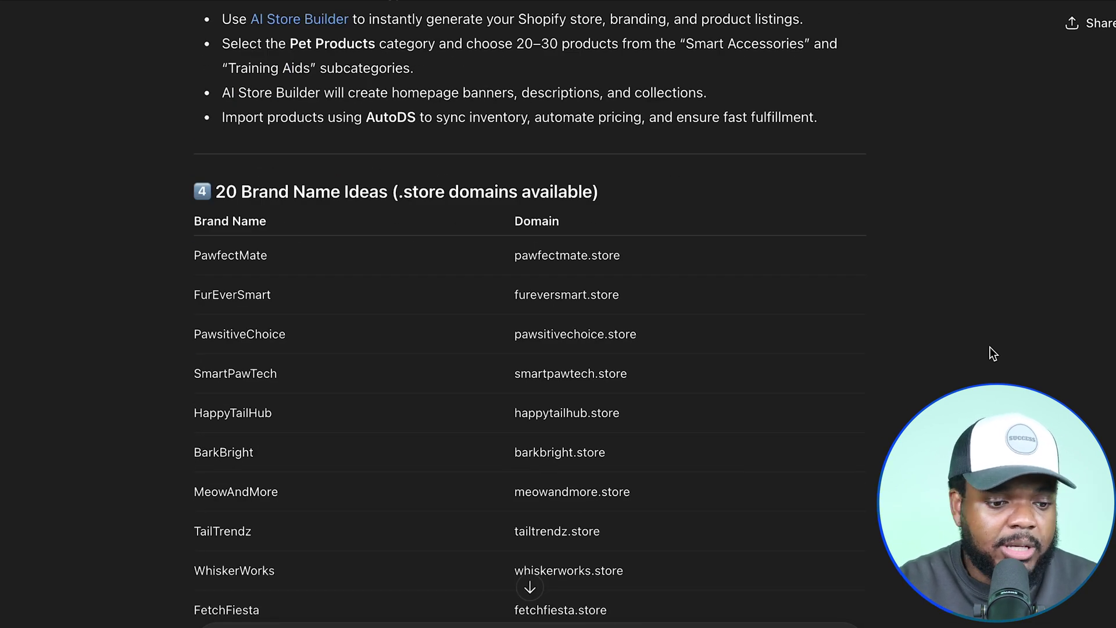
{"action": "scroll", "coordinate": [989, 347], "scroll_direction": "down", "scroll_amount": 6}
{"action": "scroll", "coordinate": [990, 346], "scroll_direction": "down", "scroll_amount": 3}
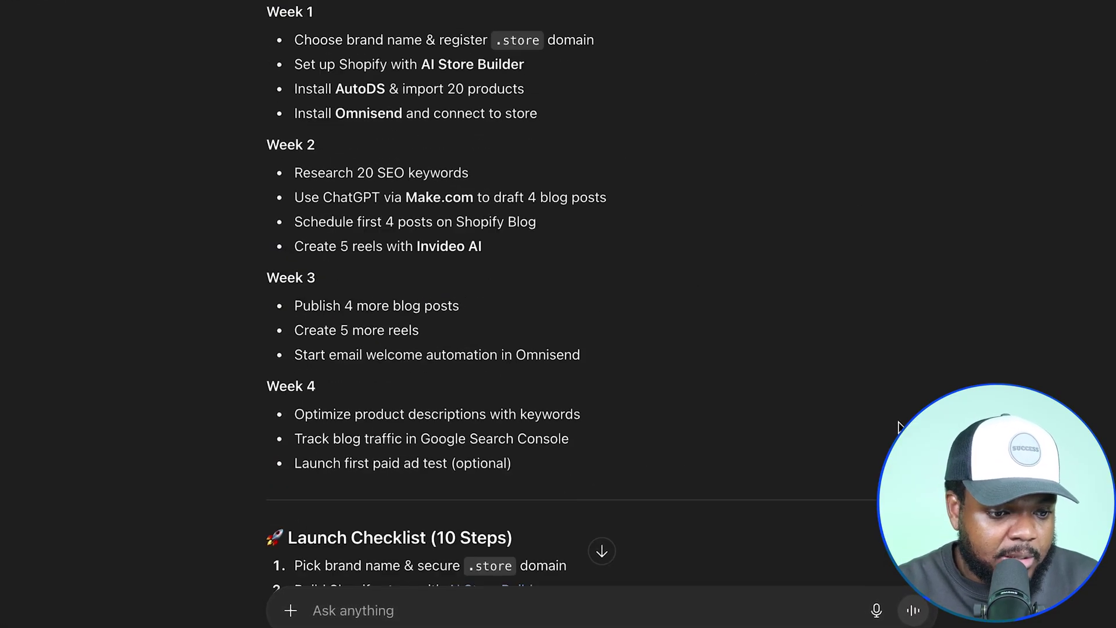
Open the AI Store Builder link in the second item of the plan's Launch Checklist.
{"action": "scroll", "coordinate": [898, 427], "scroll_direction": "down", "scroll_amount": 5}
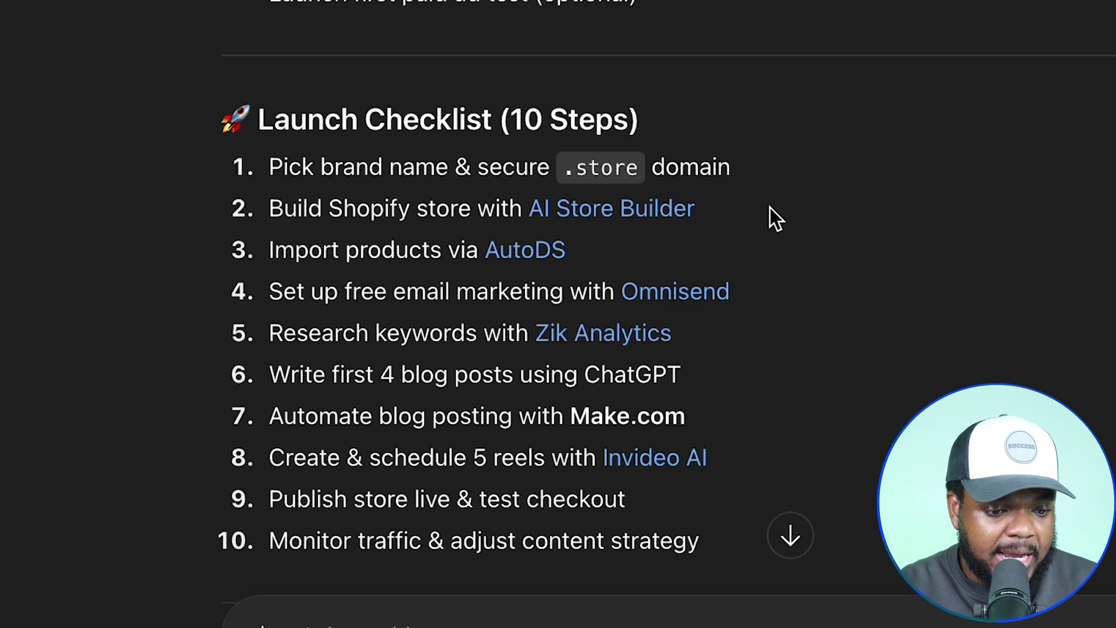
{"action": "left_click", "coordinate": [662, 228]}
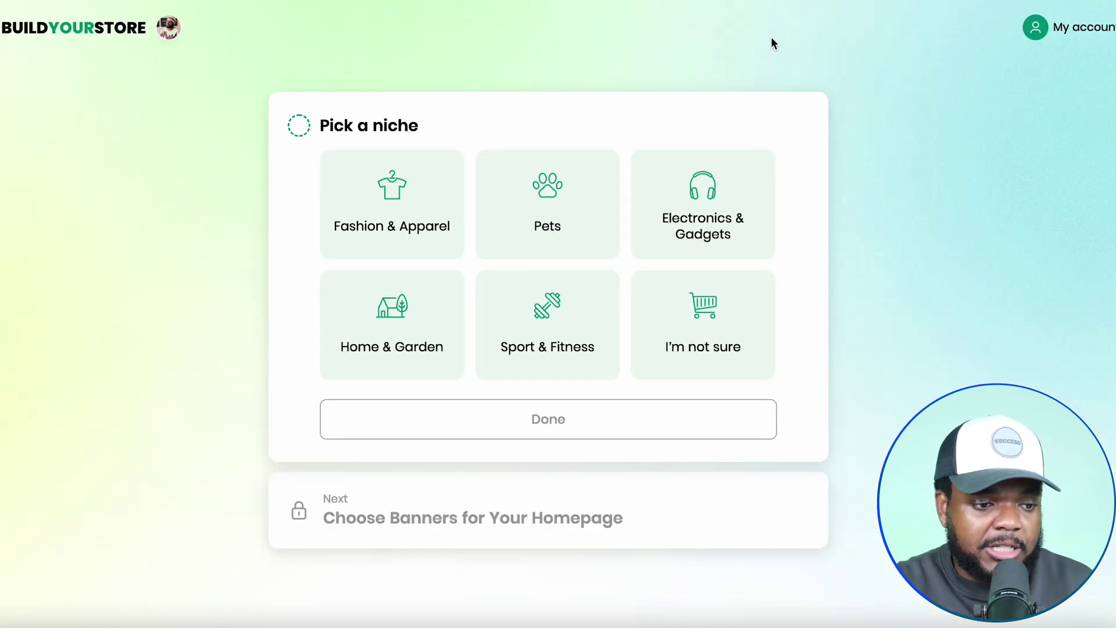
Pick the Pets niche and choose the living-room cats banner and the peeking cats-and-dogs banner for the homepage.
{"action": "left_click", "coordinate": [501, 211]}
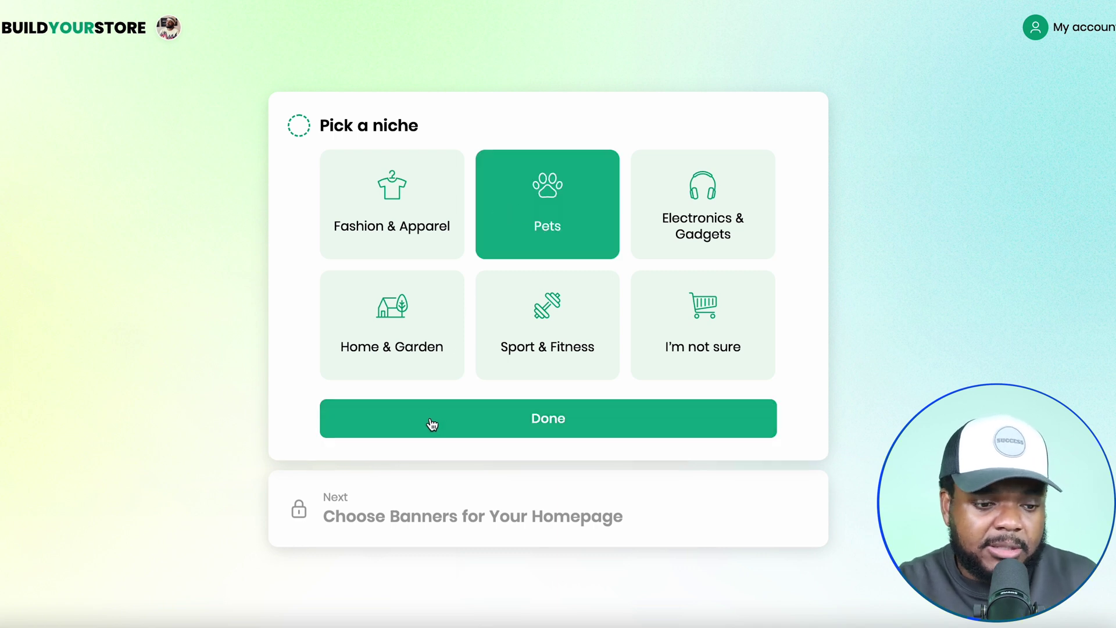
{"action": "left_click", "coordinate": [419, 433]}
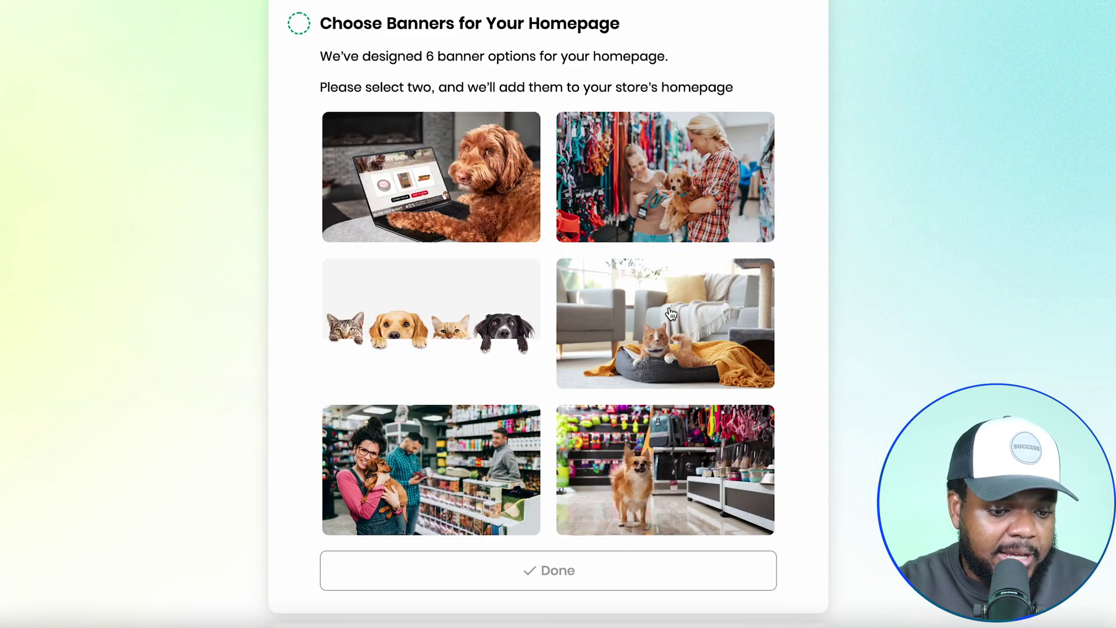
{"action": "left_click", "coordinate": [672, 314]}
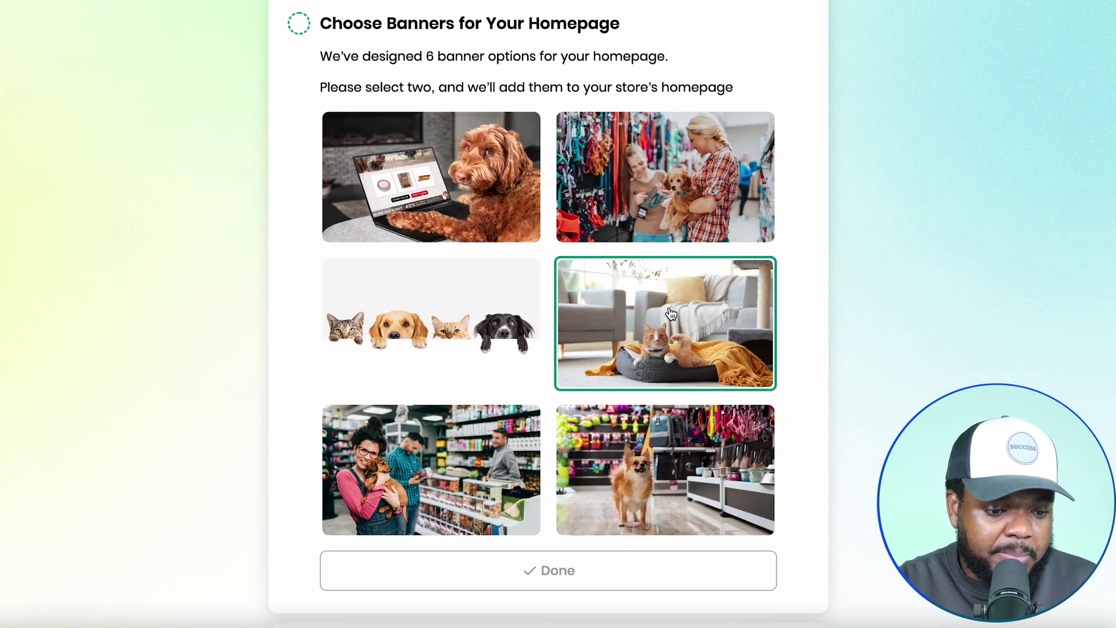
{"action": "left_click", "coordinate": [410, 301]}
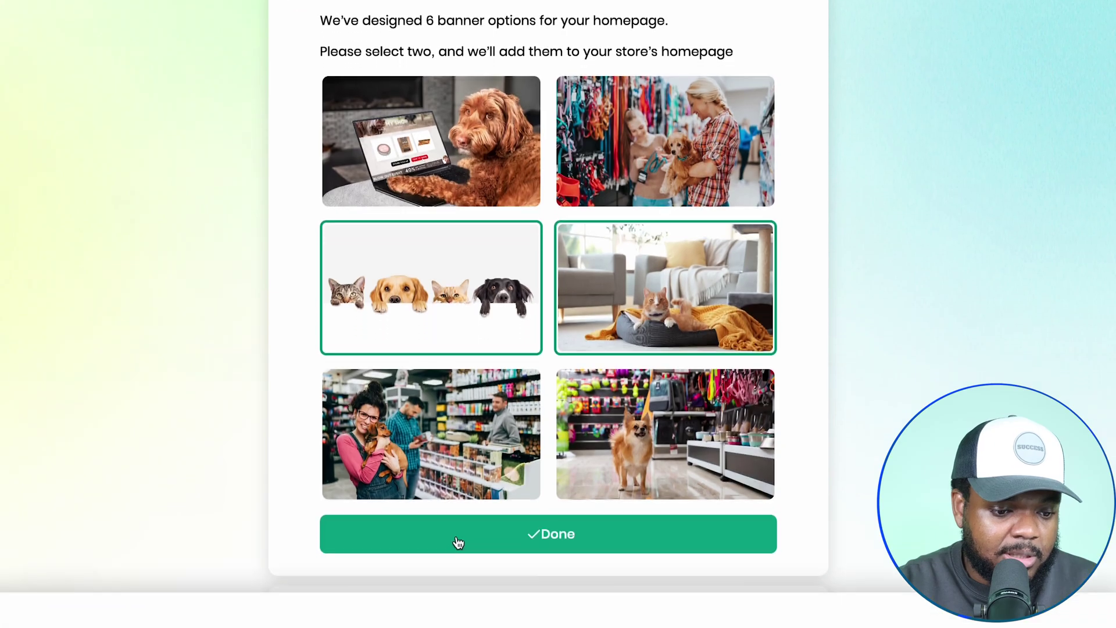
{"action": "left_click", "coordinate": [456, 541]}
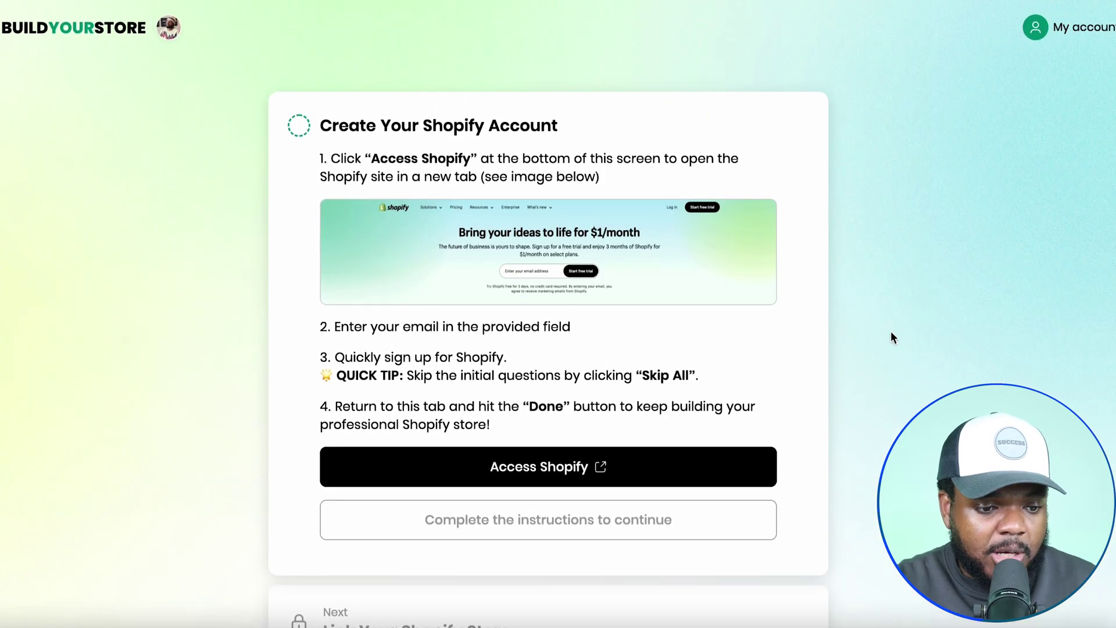
Look over the Shopify homepage, covering its merchant examples, store design and sales channel sections.
{"action": "left_click", "coordinate": [481, 448]}
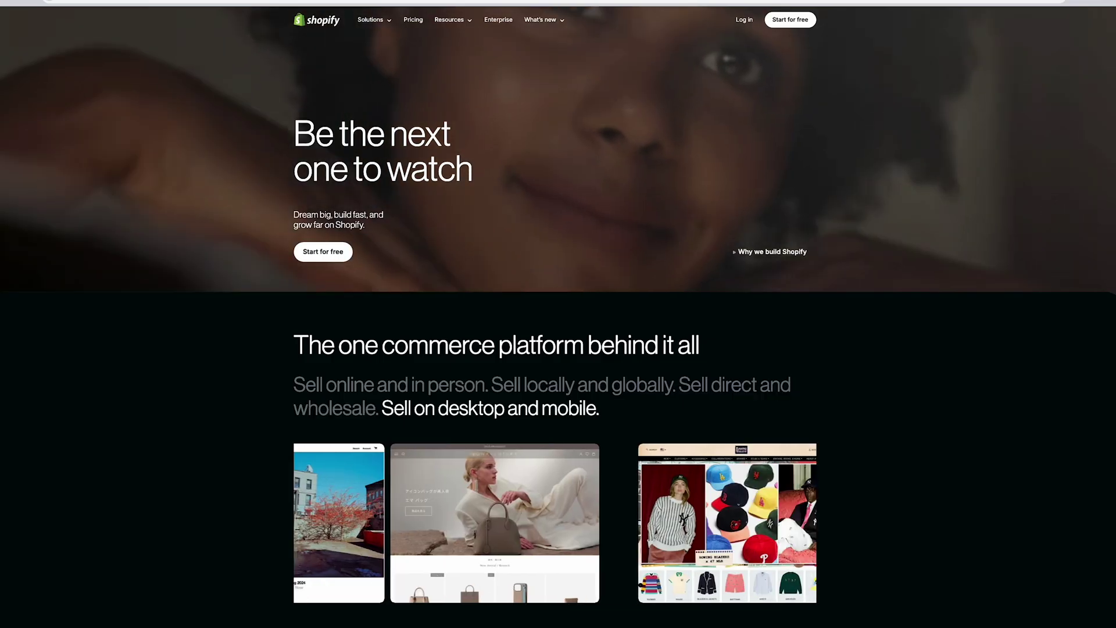
{"action": "scroll", "coordinate": [558, 330], "scroll_direction": "down", "scroll_amount": 9}
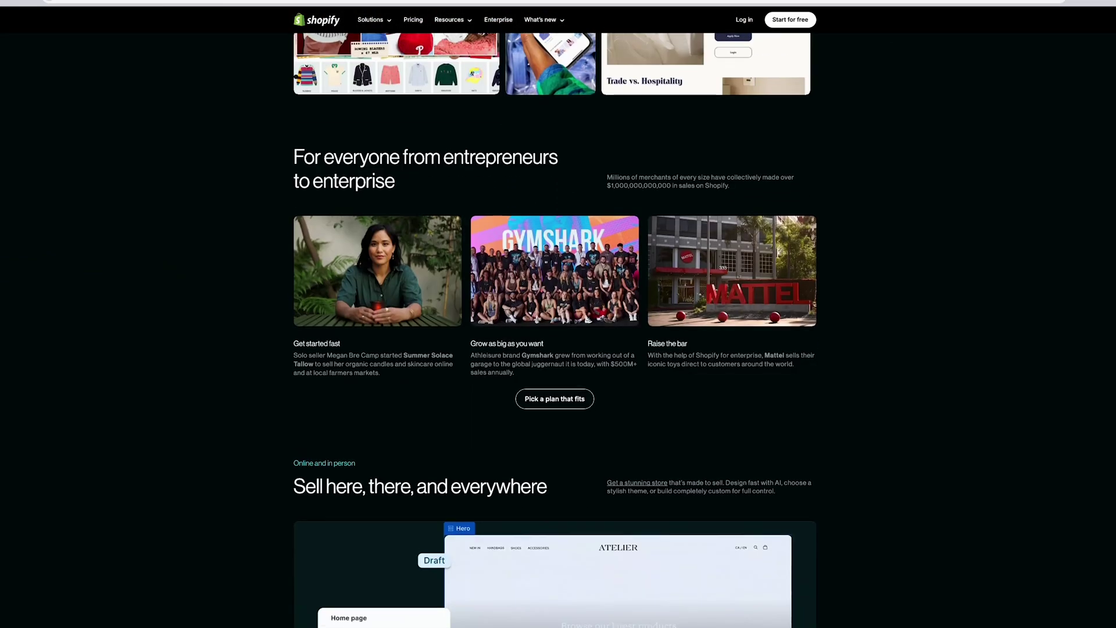
{"action": "scroll", "coordinate": [554, 331], "scroll_direction": "down", "scroll_amount": 8}
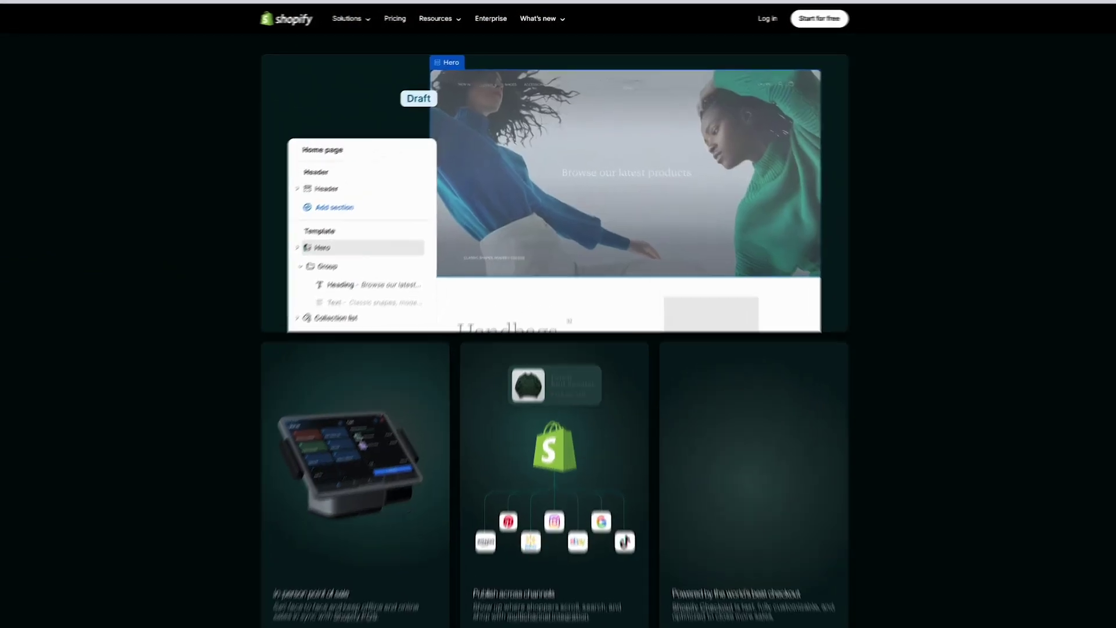
{"action": "scroll", "coordinate": [558, 314], "scroll_direction": "down", "scroll_amount": 3}
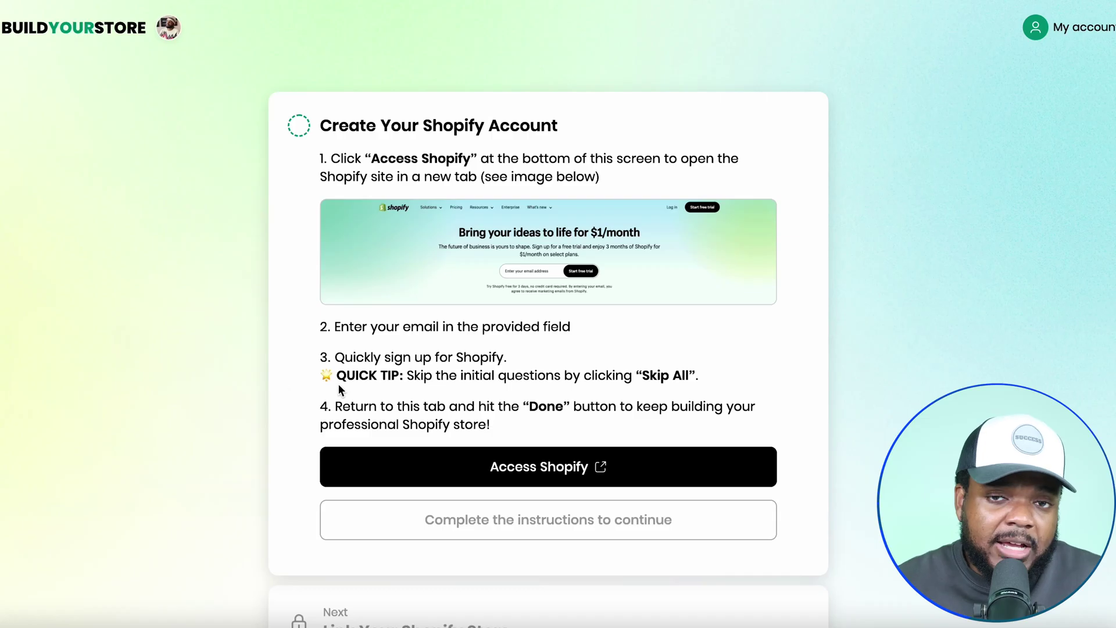
{"action": "scroll", "coordinate": [390, 206], "scroll_direction": "down", "scroll_amount": 1}
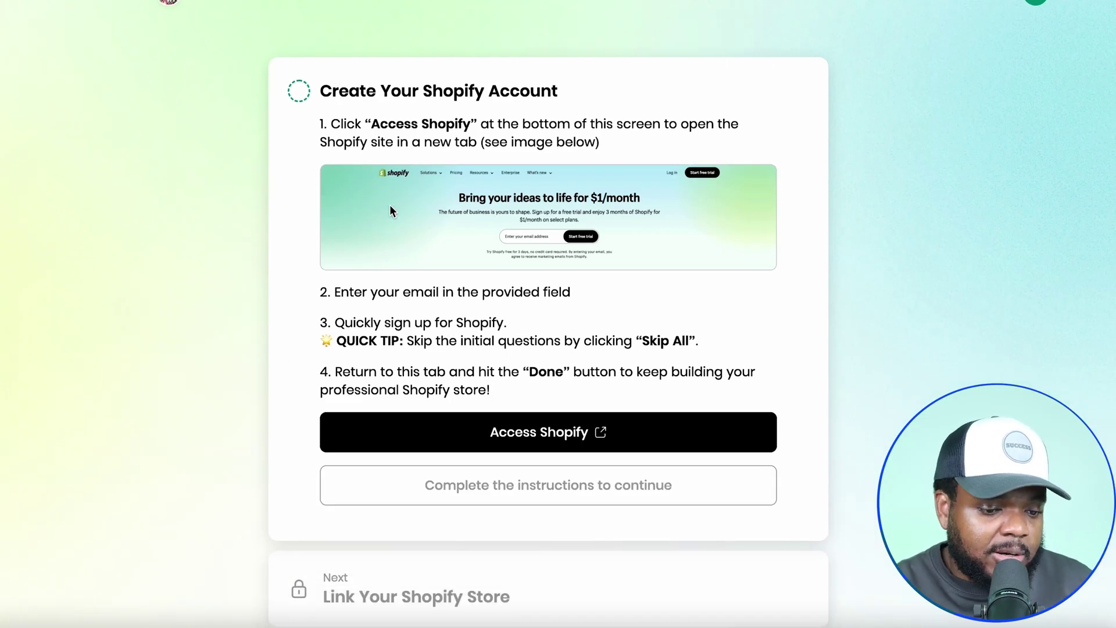
Access the Shopify $1/month free trial sign-up and skip choosing a plan.
{"action": "left_click", "coordinate": [466, 433]}
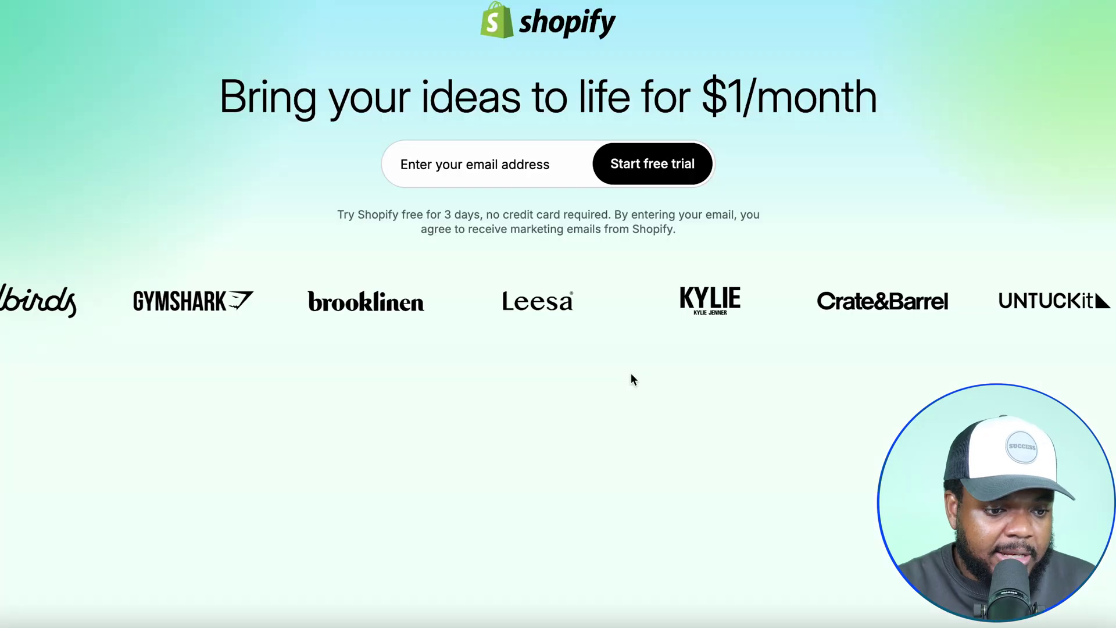
{"action": "left_click_drag", "start_coordinate": [701, 98], "coordinate": [895, 94]}
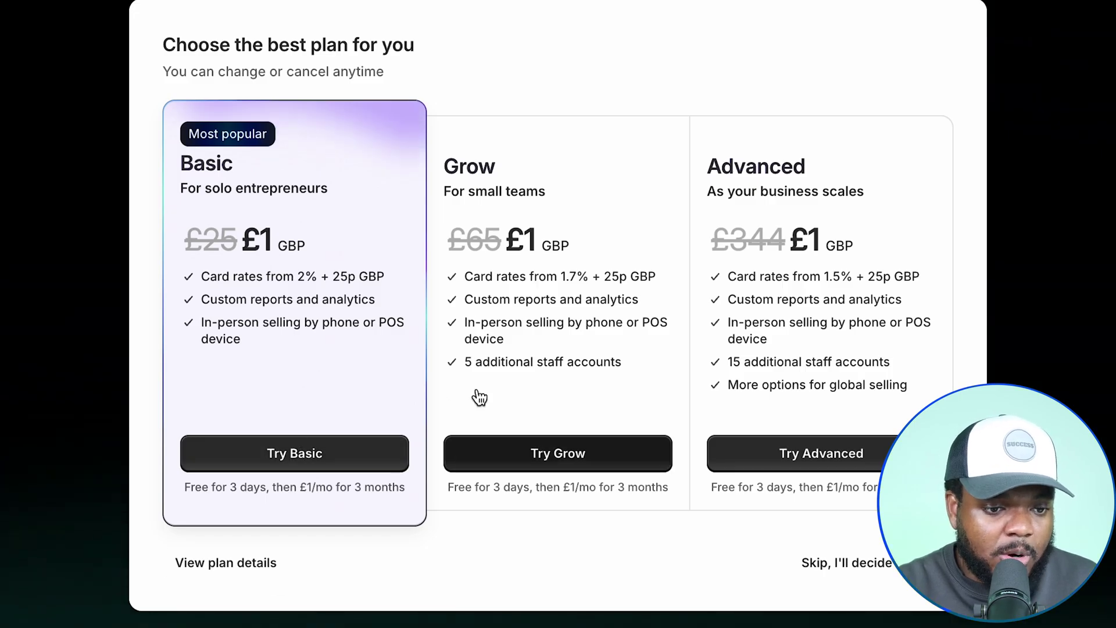
{"action": "left_click", "coordinate": [866, 576]}
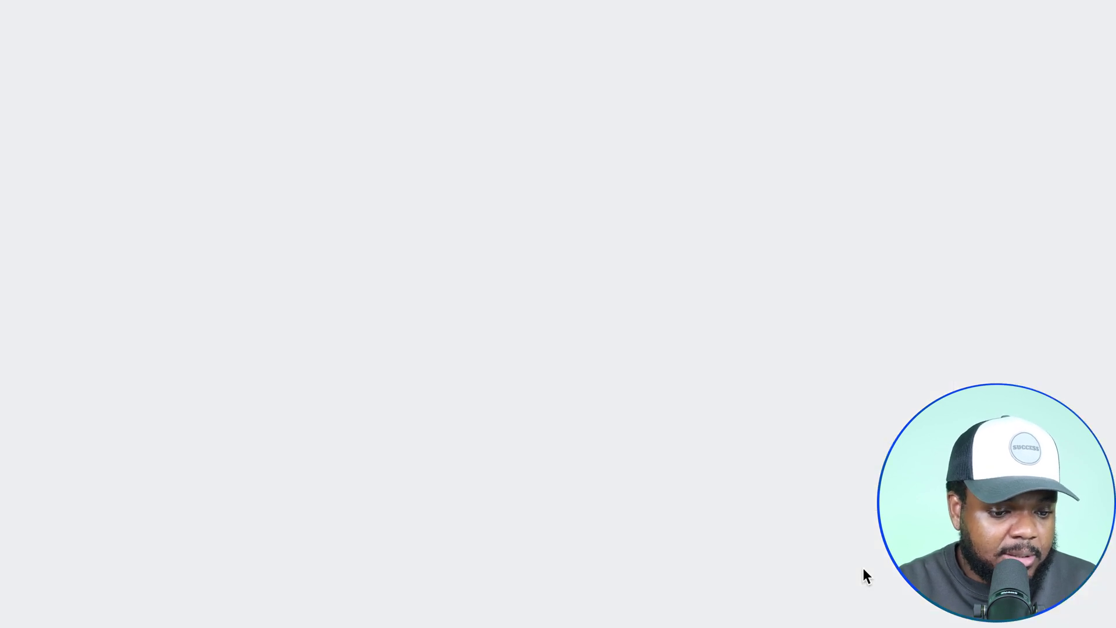
{"action": "scroll", "coordinate": [591, 408], "scroll_direction": "down", "scroll_amount": 5}
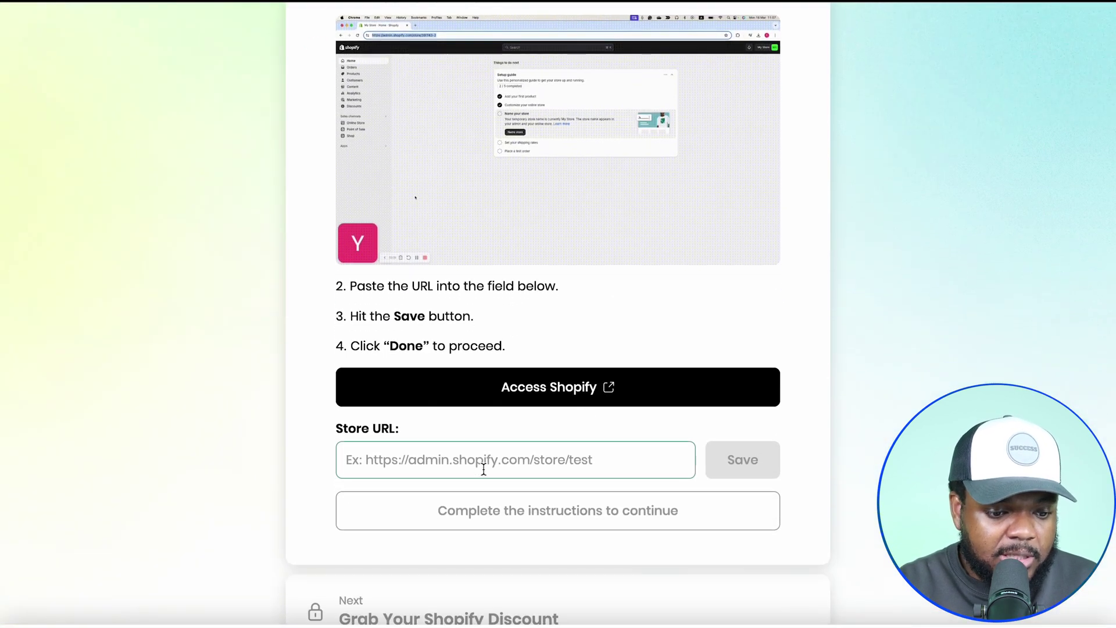
{"action": "left_click", "coordinate": [484, 468]}
{"action": "type", "text": "https://admin.shopify.com/store/0y95mt-cg"}
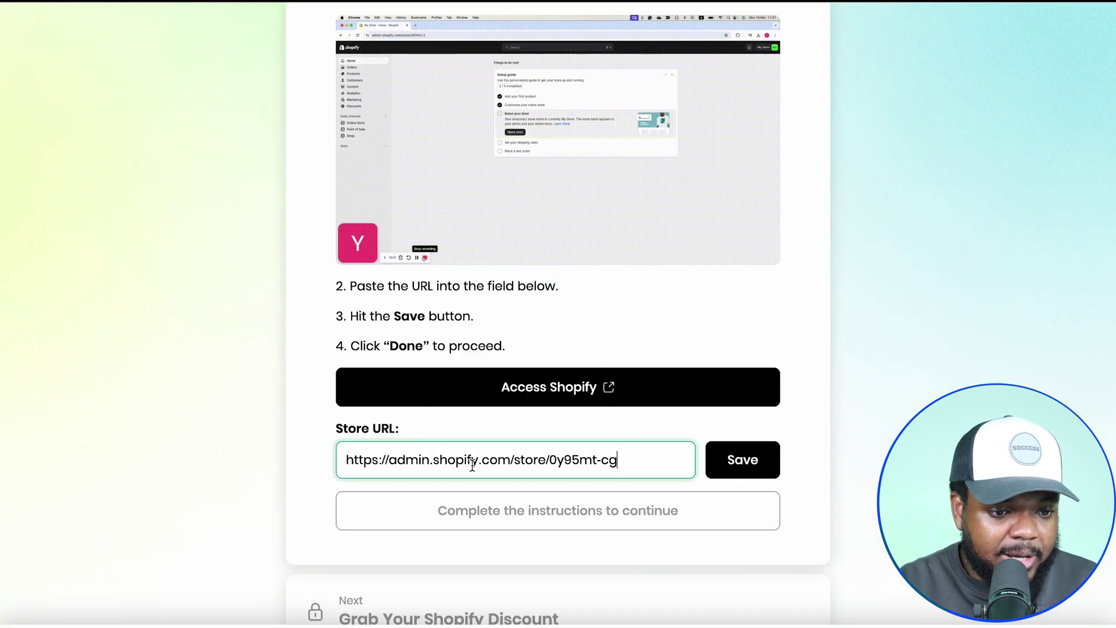
{"action": "left_click", "coordinate": [737, 476]}
{"action": "left_click", "coordinate": [741, 472]}
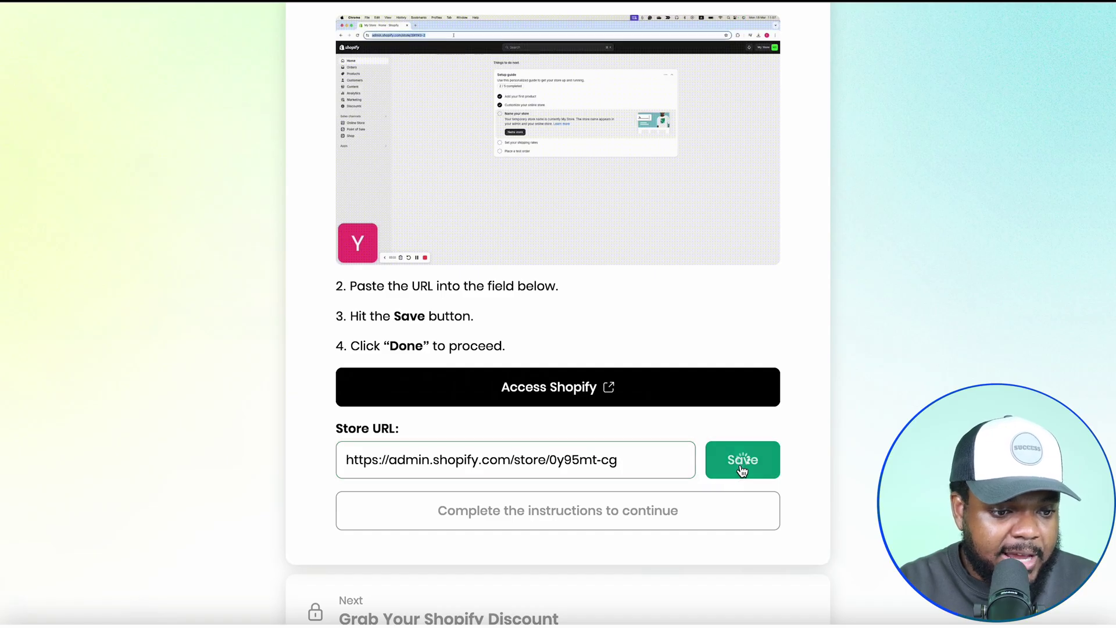
{"action": "left_click", "coordinate": [599, 523]}
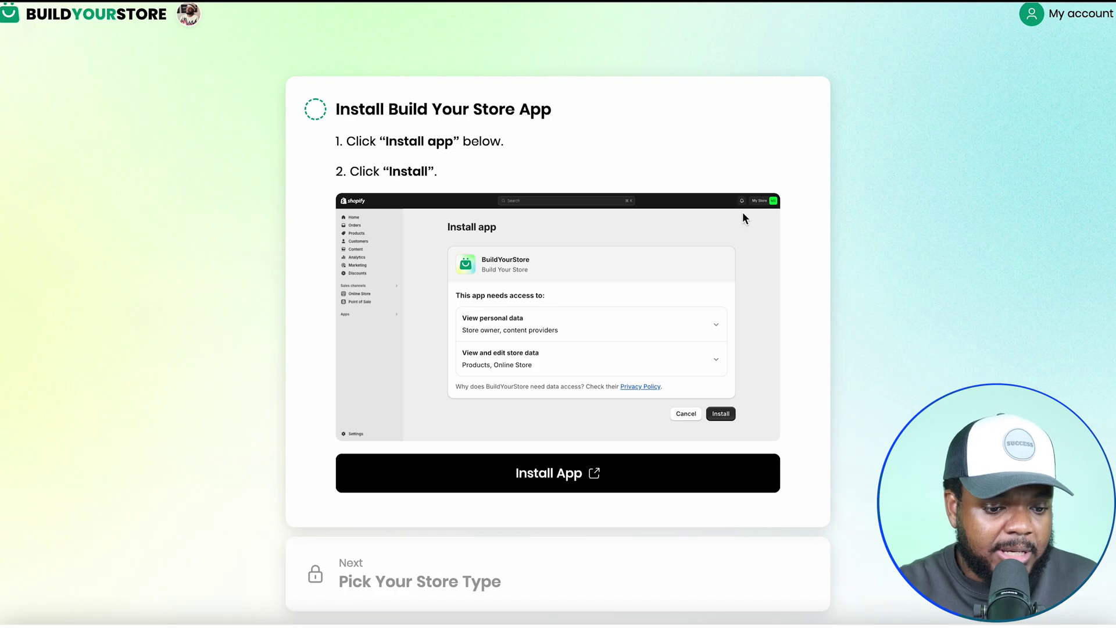
Install the AI Store Builder app in Shopify and continue with the Free Beginner Store type.
{"action": "left_click", "coordinate": [521, 474]}
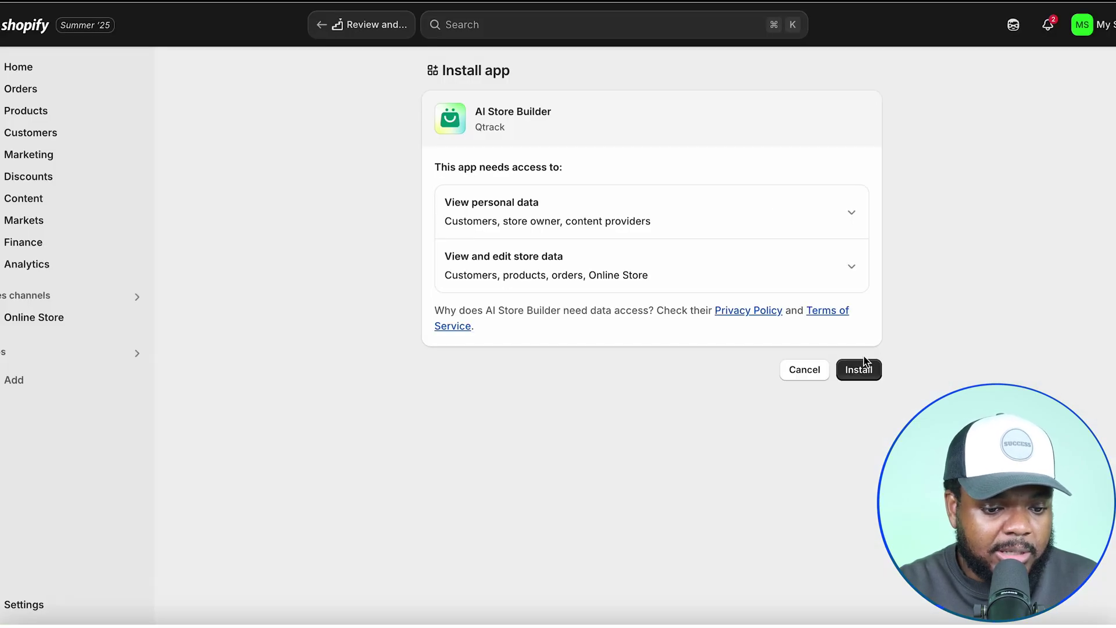
{"action": "left_click", "coordinate": [861, 369]}
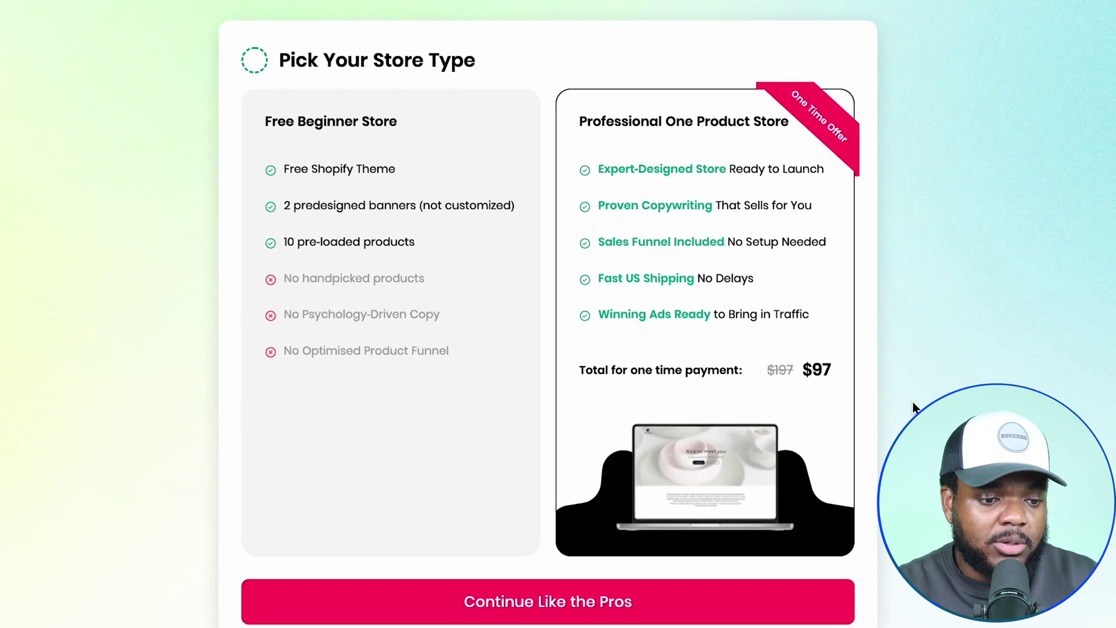
{"action": "left_click", "coordinate": [411, 140]}
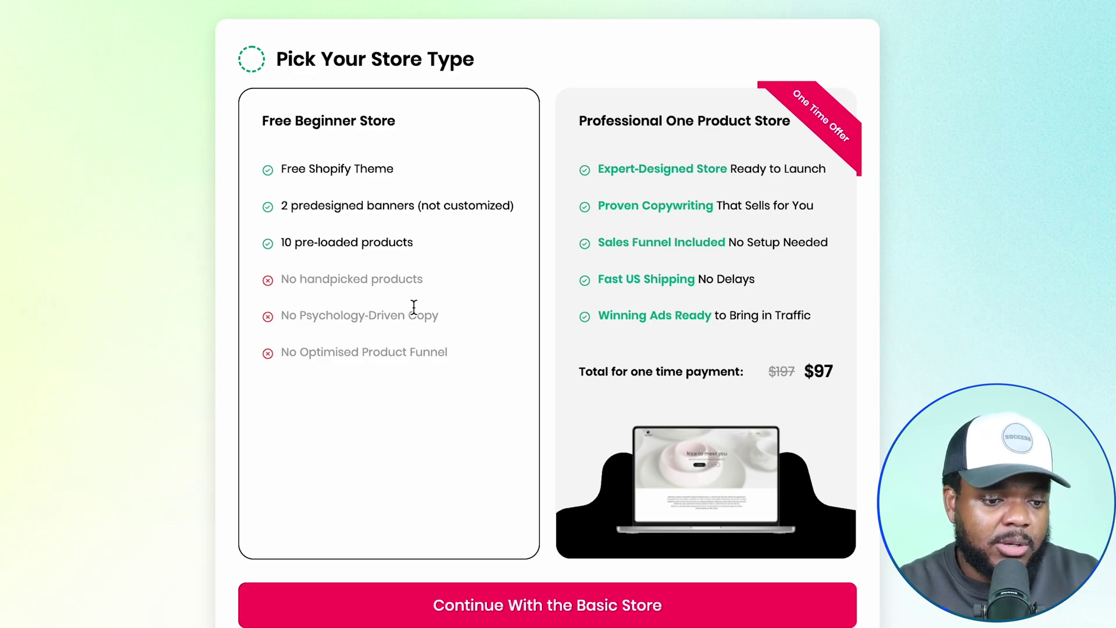
{"action": "left_click", "coordinate": [719, 150]}
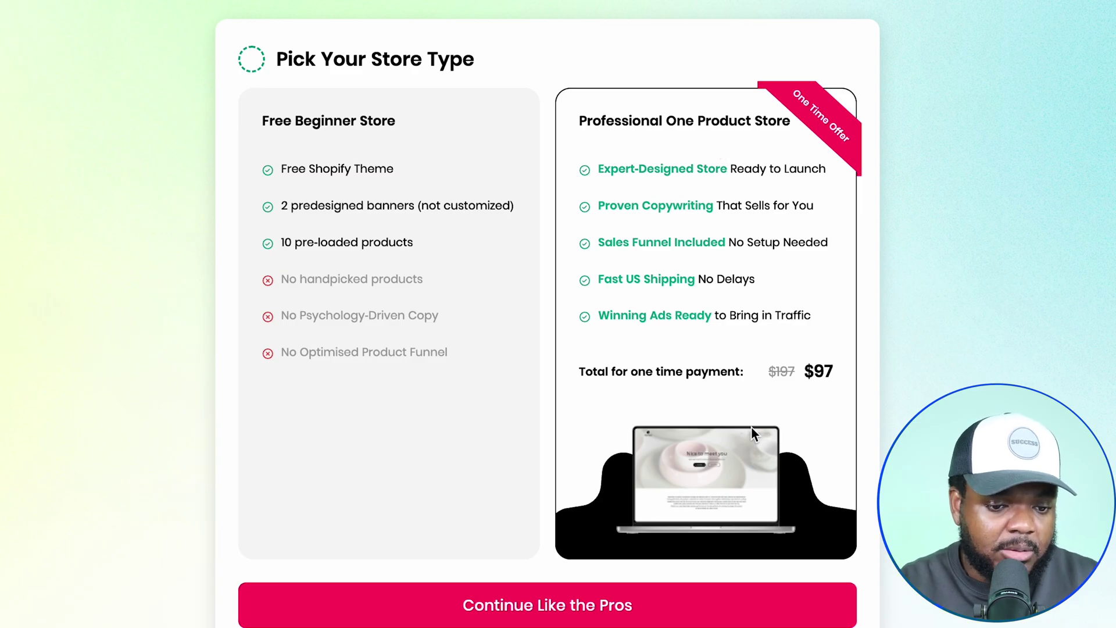
{"action": "left_click", "coordinate": [447, 156]}
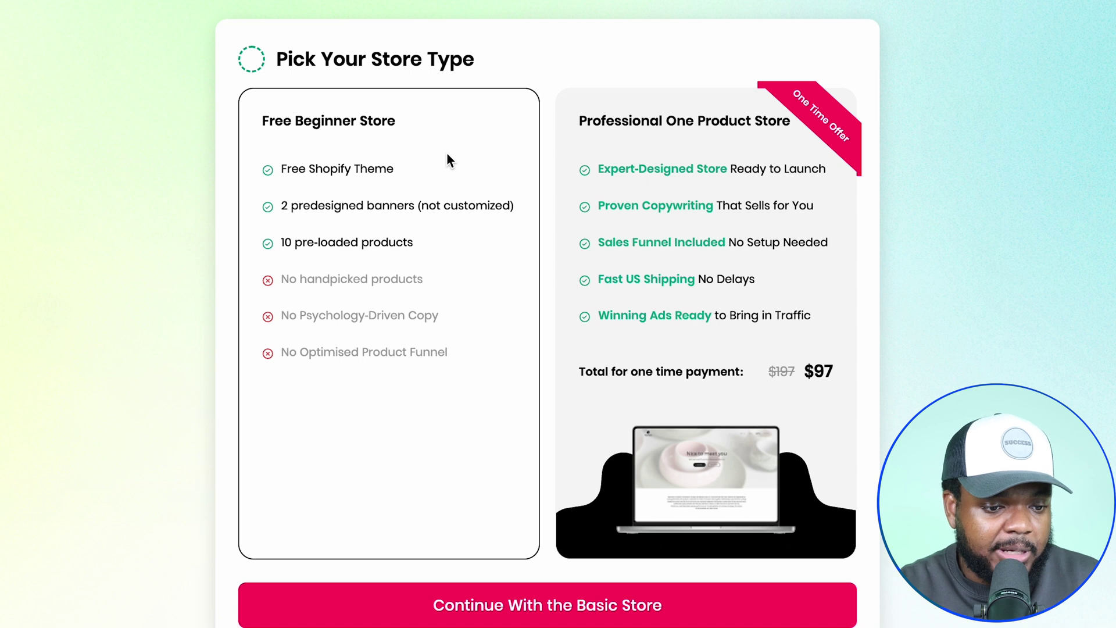
{"action": "left_click", "coordinate": [409, 622]}
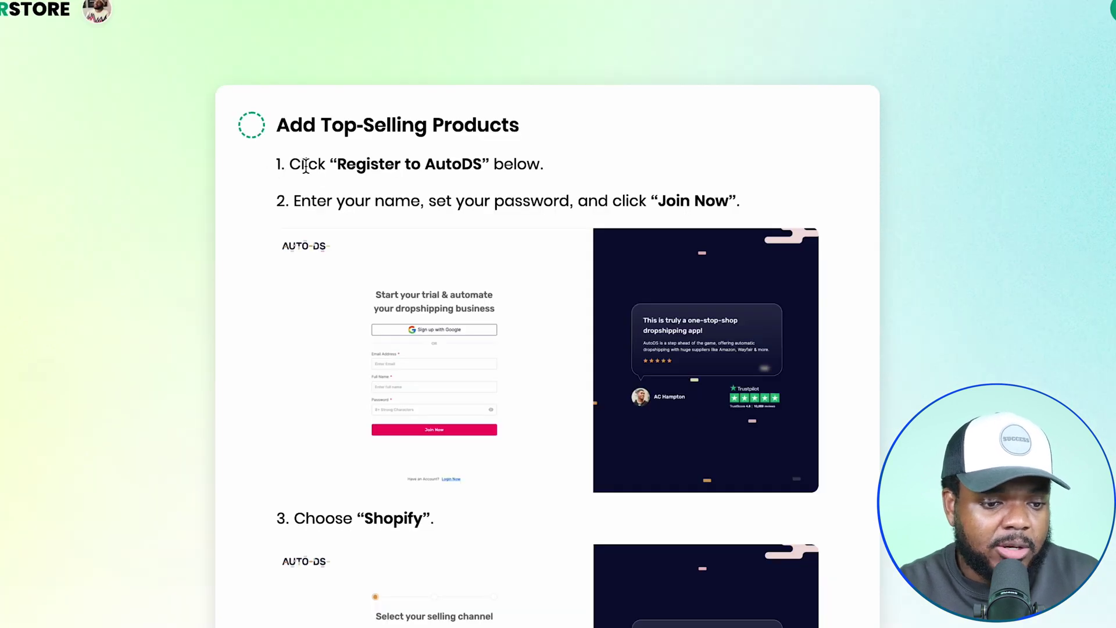
Follow the Add Top-Selling Products instructions to AutoDS registration and choose Shopify as the selling channel.
{"action": "scroll", "coordinate": [306, 165], "scroll_direction": "down", "scroll_amount": 1}
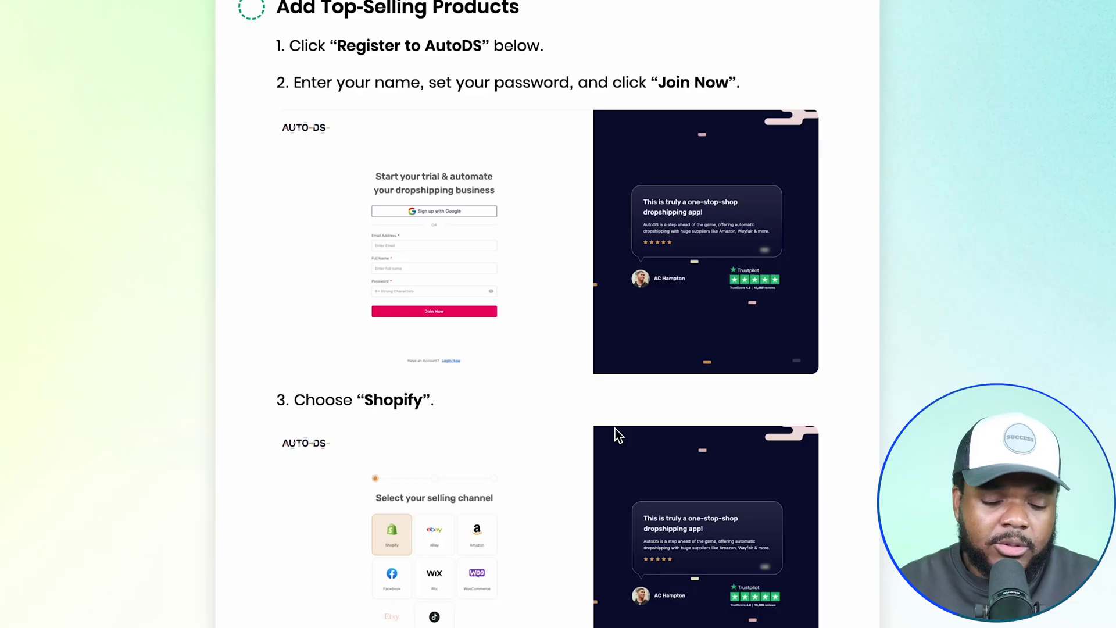
{"action": "scroll", "coordinate": [616, 430], "scroll_direction": "down", "scroll_amount": 2}
{"action": "scroll", "coordinate": [439, 356], "scroll_direction": "down", "scroll_amount": 8}
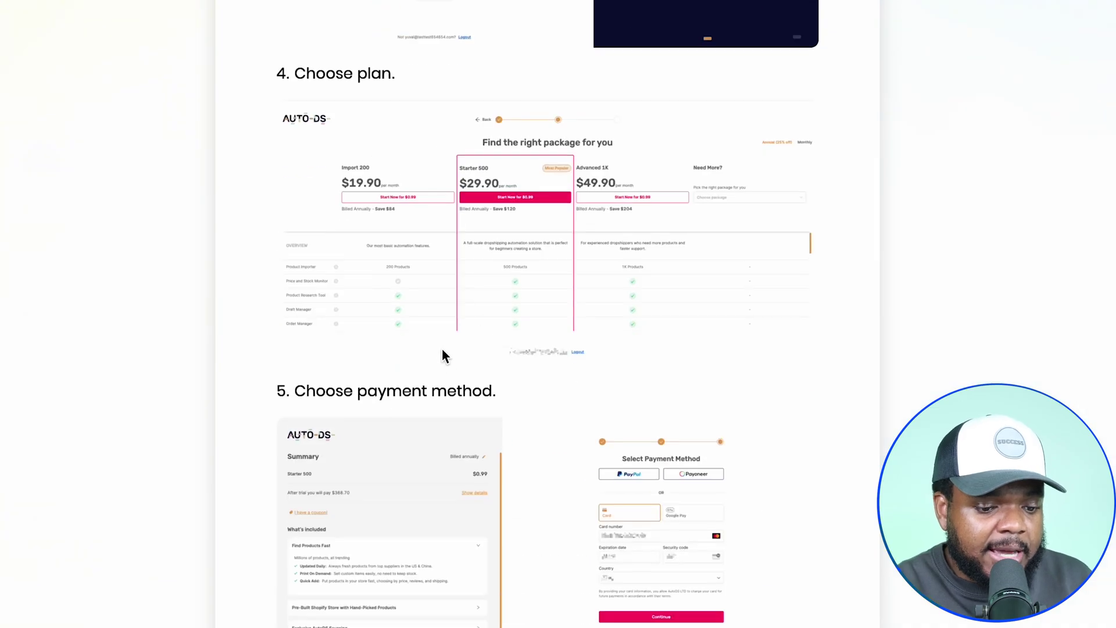
{"action": "scroll", "coordinate": [393, 370], "scroll_direction": "down", "scroll_amount": 9}
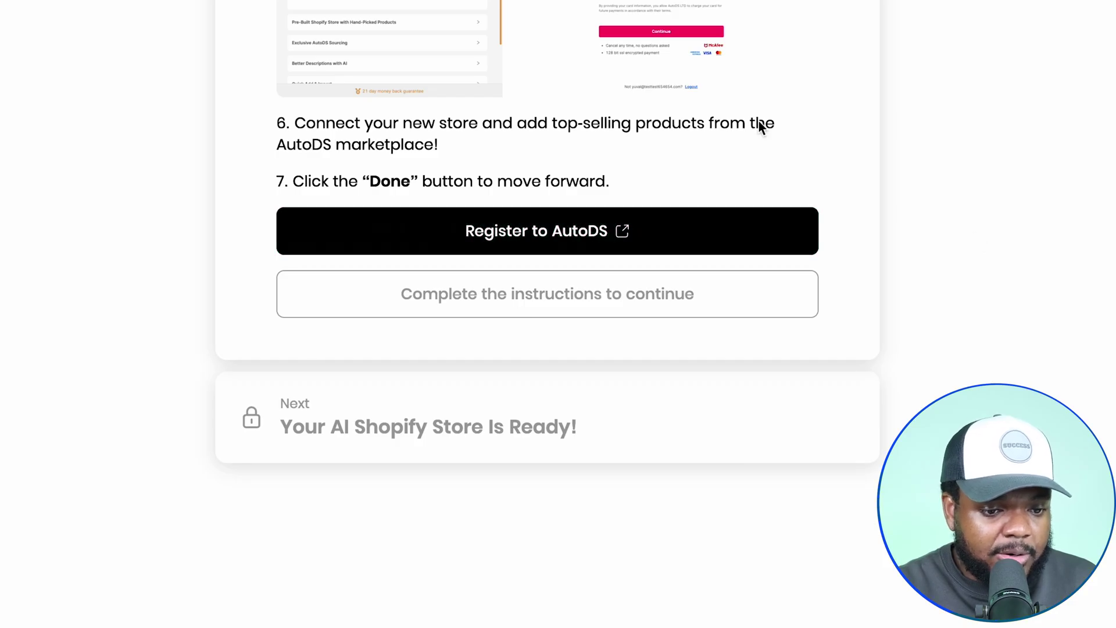
{"action": "left_click", "coordinate": [692, 233]}
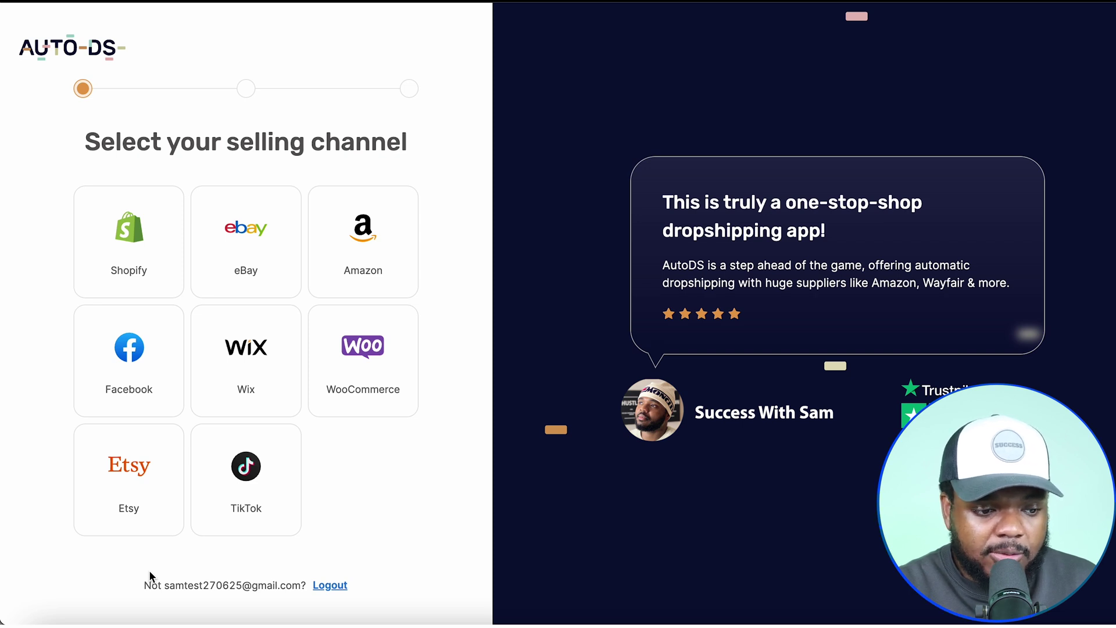
{"action": "left_click", "coordinate": [127, 293]}
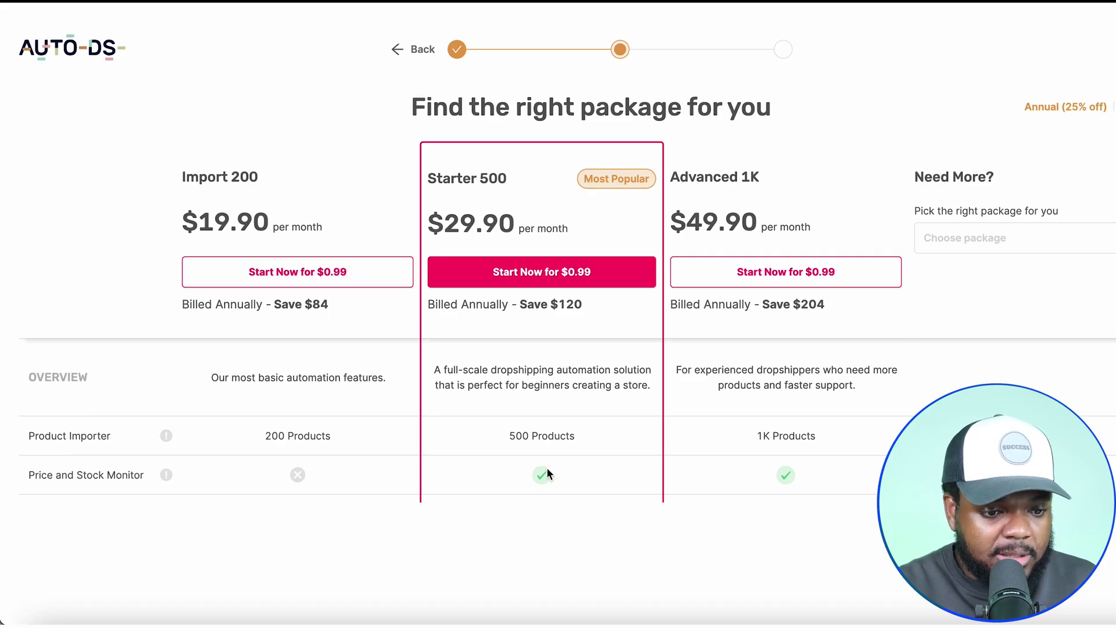
Compare the features included in the AutoDS Import 200, Starter 500 and Advanced 1K packages.
{"action": "scroll", "coordinate": [541, 488], "scroll_direction": "down", "scroll_amount": 2}
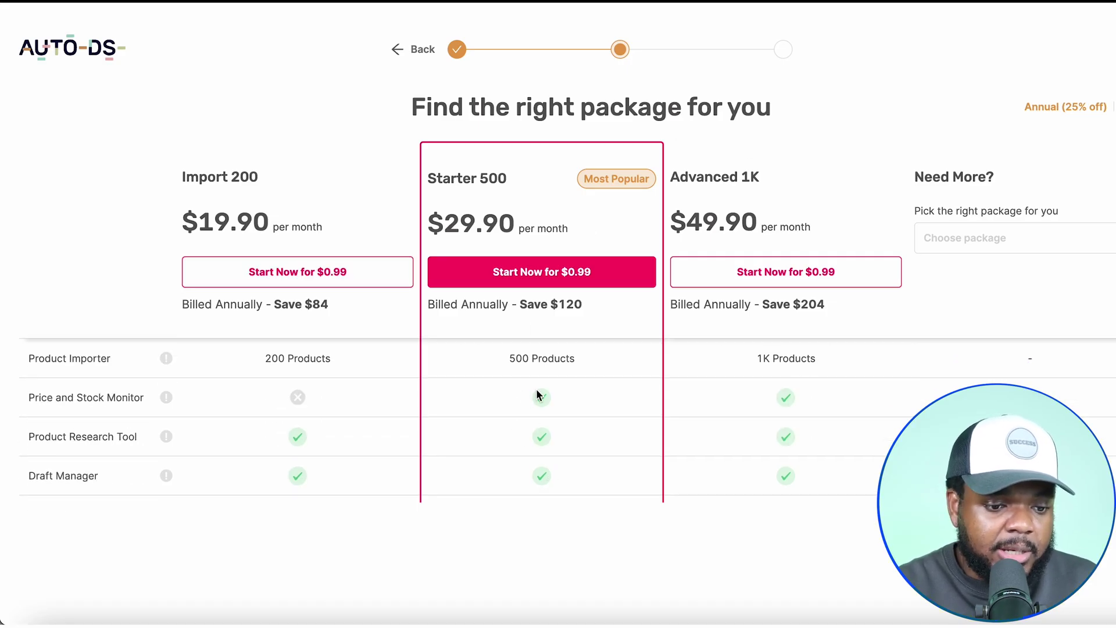
{"action": "scroll", "coordinate": [407, 378], "scroll_direction": "down", "scroll_amount": 1}
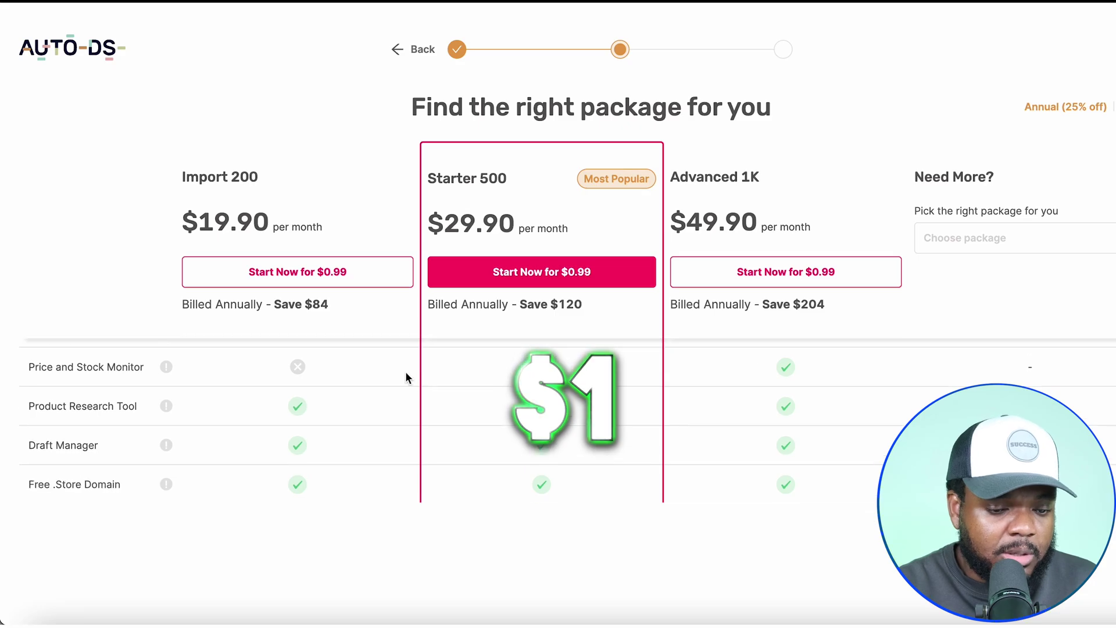
{"action": "scroll", "coordinate": [567, 370], "scroll_direction": "down", "scroll_amount": 5}
{"action": "scroll", "coordinate": [565, 367], "scroll_direction": "down", "scroll_amount": 15}
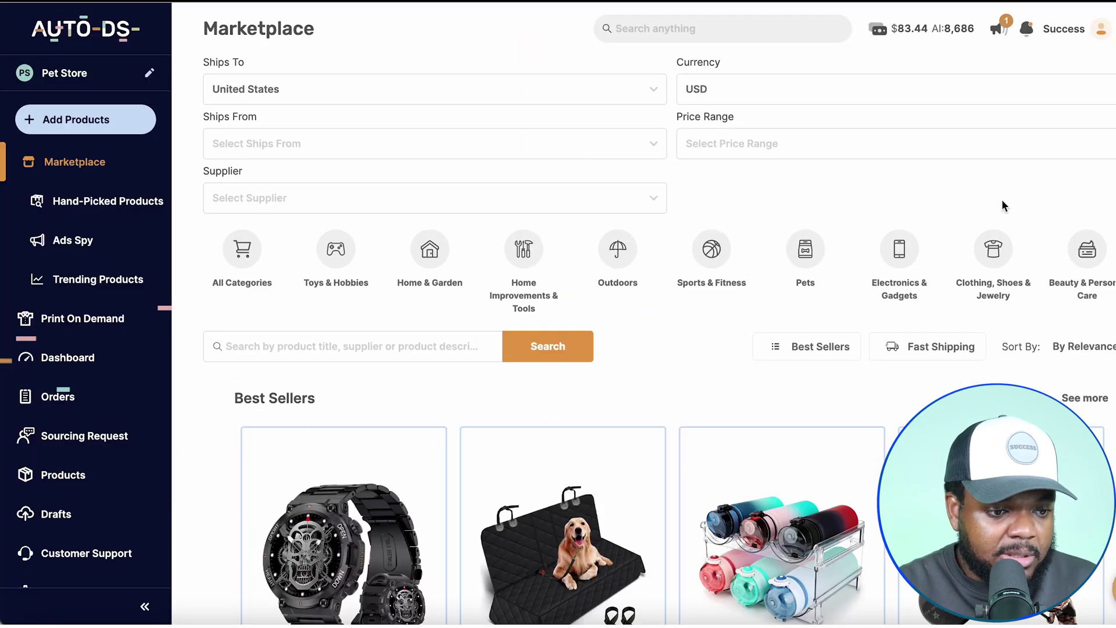
Review the generated pet store, covering its homepage product sections, season best sellers and catalog products.
{"action": "scroll", "coordinate": [1002, 200], "scroll_direction": "down", "scroll_amount": 10}
{"action": "scroll", "coordinate": [1000, 206], "scroll_direction": "down", "scroll_amount": 5}
{"action": "scroll", "coordinate": [999, 206], "scroll_direction": "up", "scroll_amount": 15}
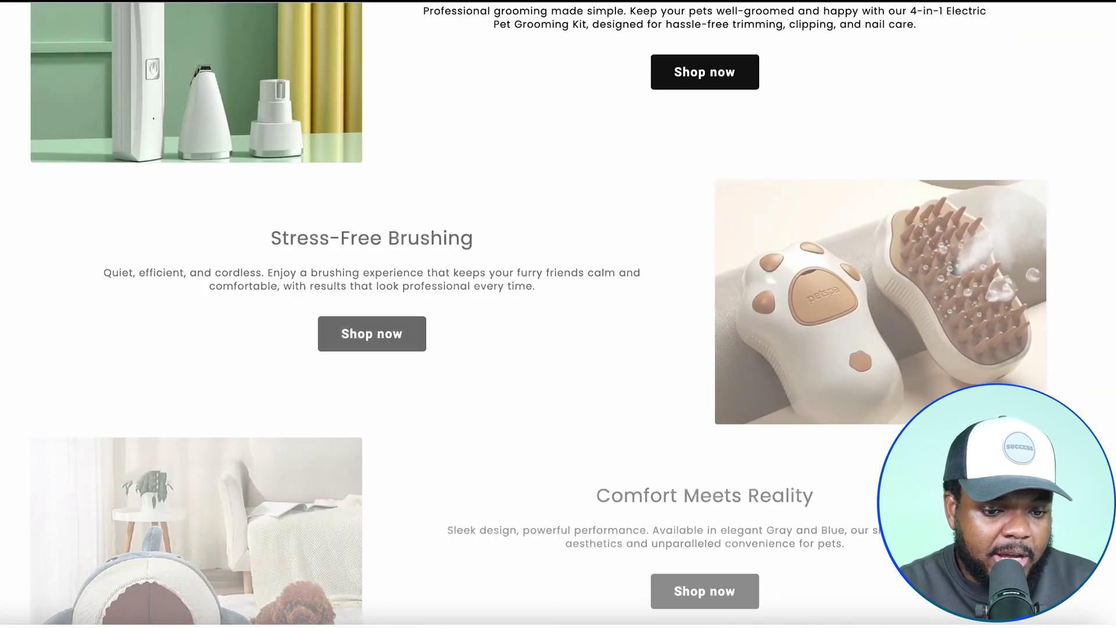
{"action": "scroll", "coordinate": [558, 314], "scroll_direction": "down", "scroll_amount": 4}
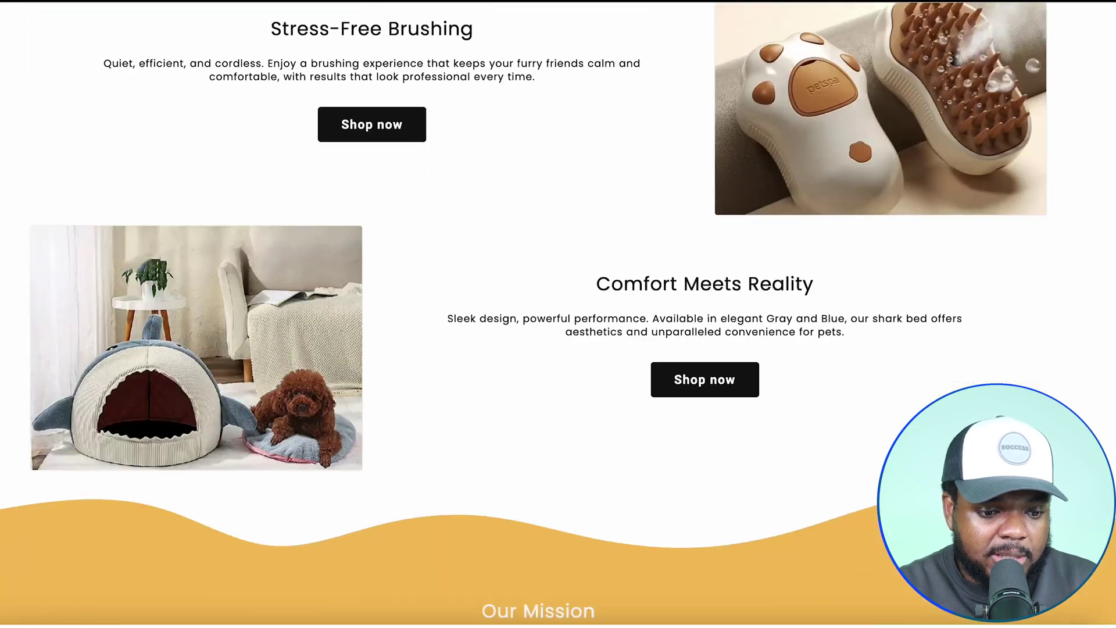
{"action": "scroll", "coordinate": [559, 314], "scroll_direction": "down", "scroll_amount": 20}
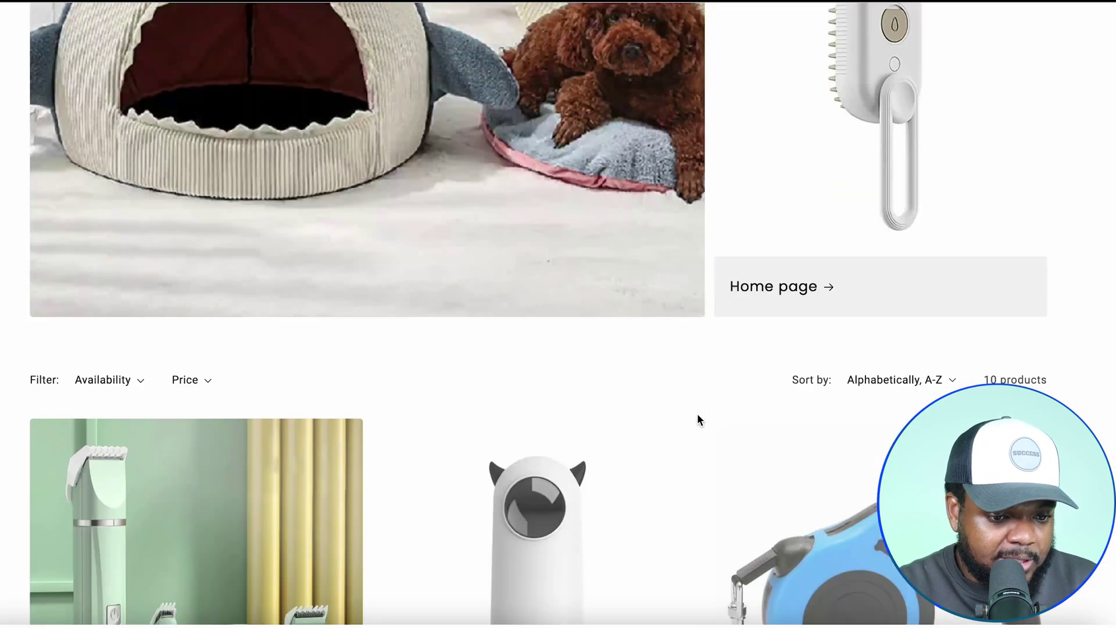
{"action": "scroll", "coordinate": [696, 413], "scroll_direction": "up", "scroll_amount": 8}
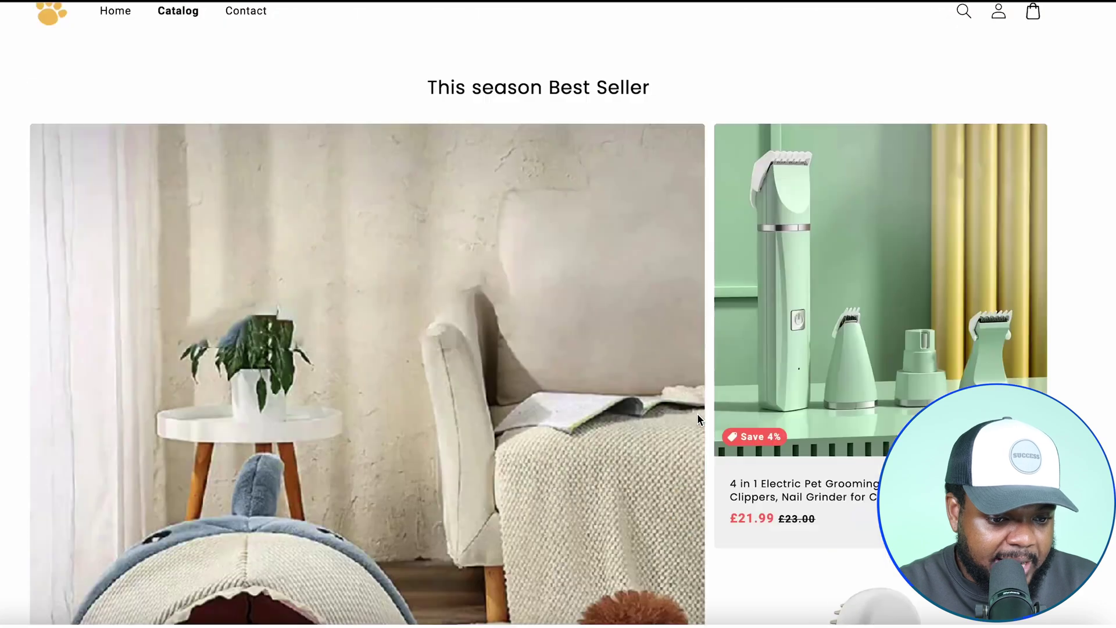
{"action": "scroll", "coordinate": [697, 413], "scroll_direction": "down", "scroll_amount": 15}
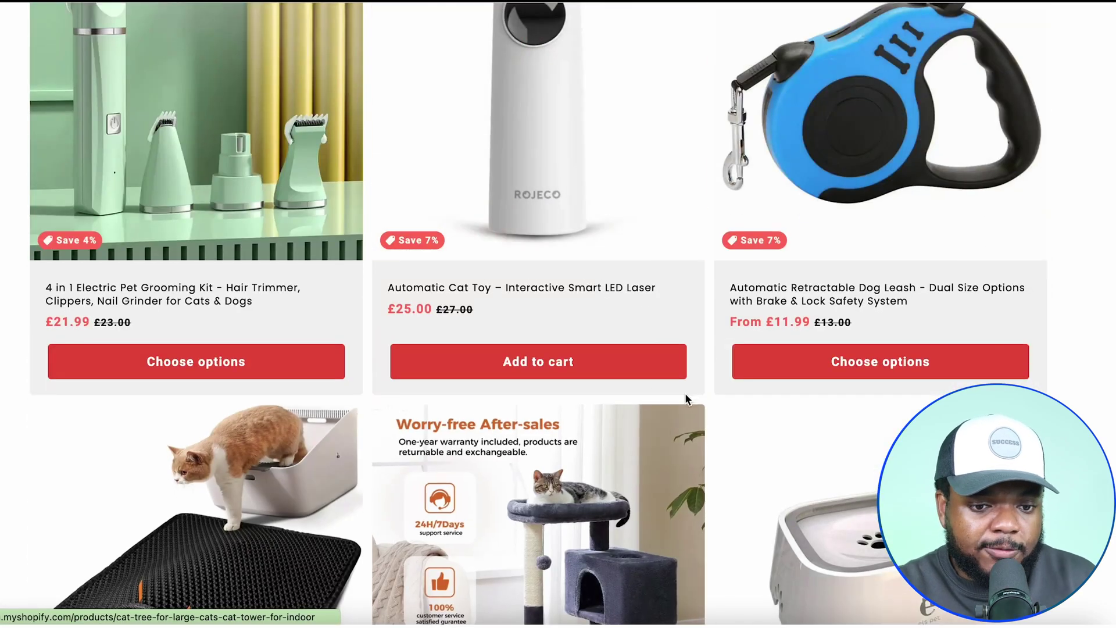
{"action": "scroll", "coordinate": [686, 397], "scroll_direction": "up", "scroll_amount": 3}
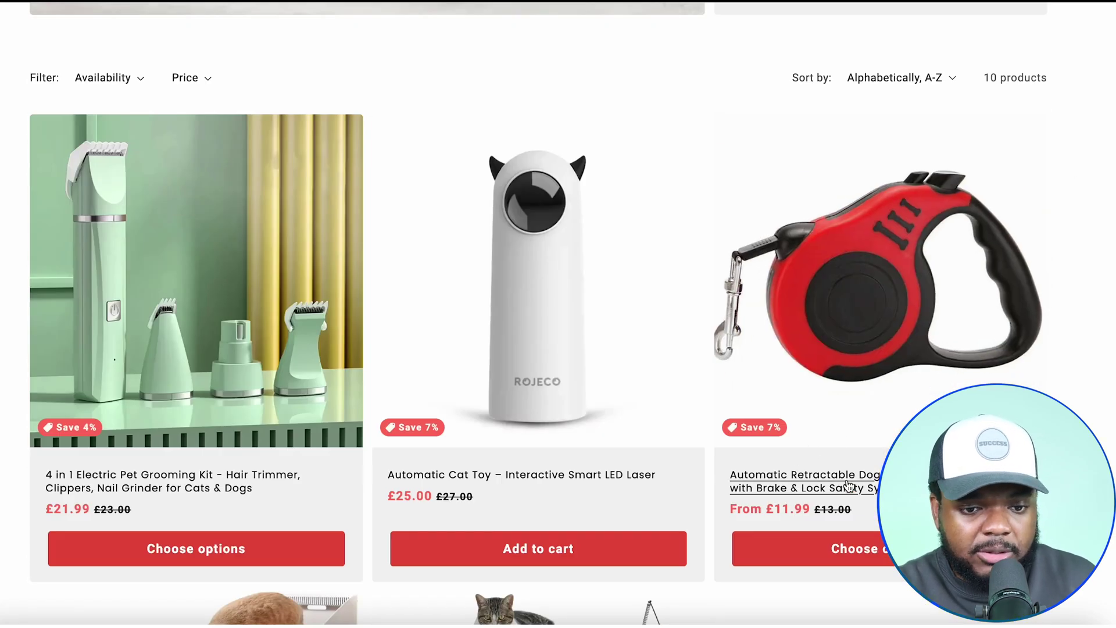